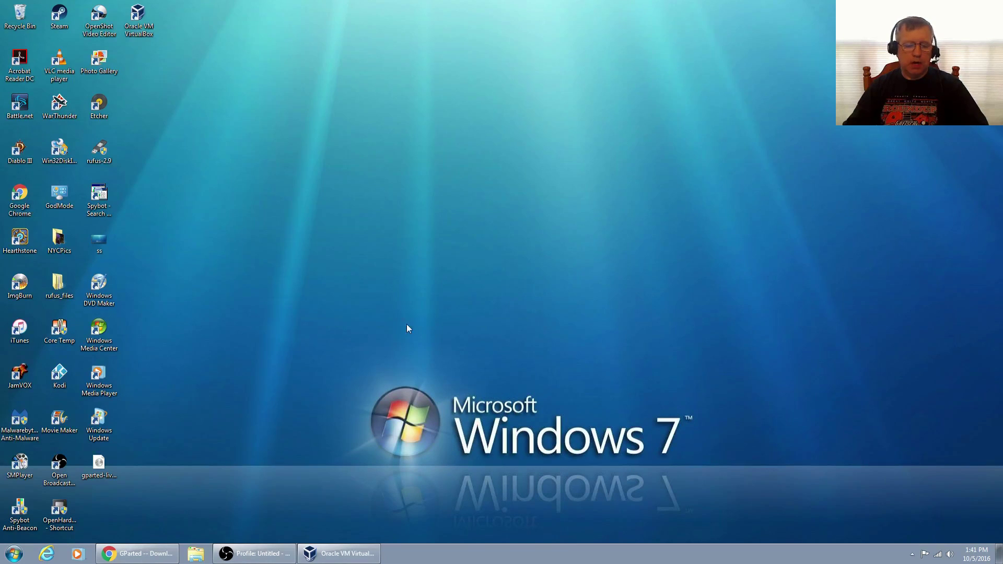
# - Look over the GParted download page in the browser, then show the desktop
pyautogui.click(137, 553)
pyautogui.scroll(5, 285, 235)
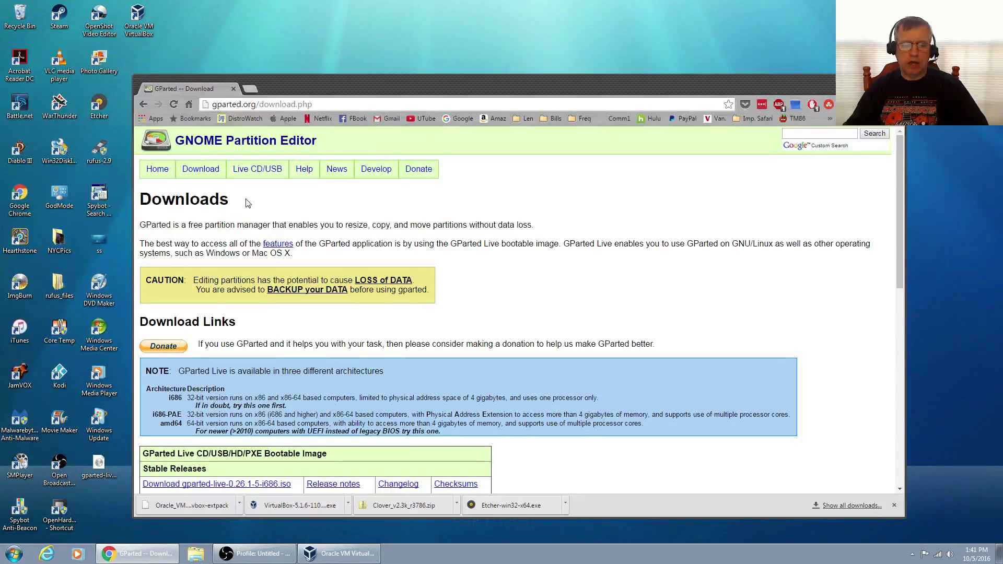
pyautogui.scroll(-4, 261, 311)
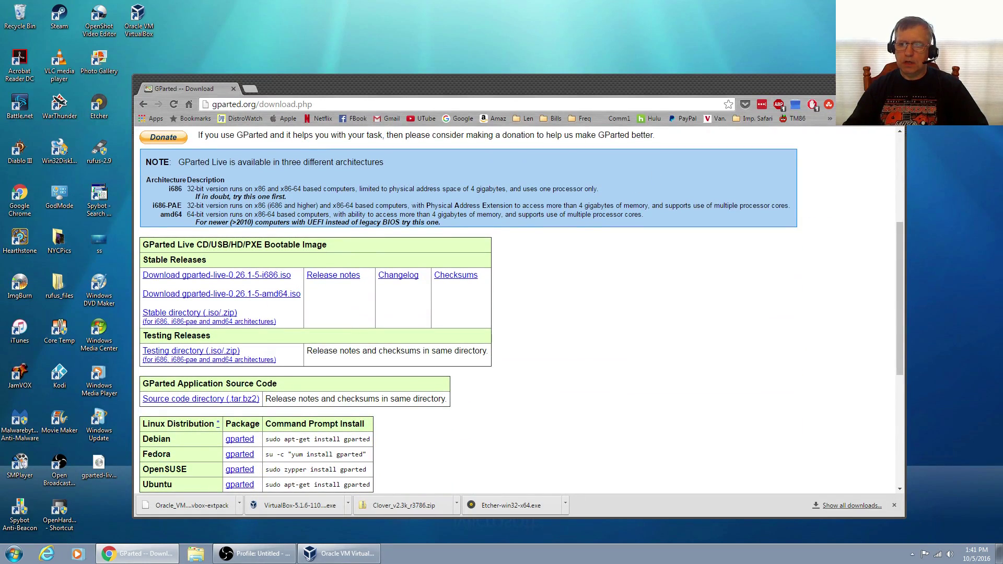
pyautogui.press('super+d')
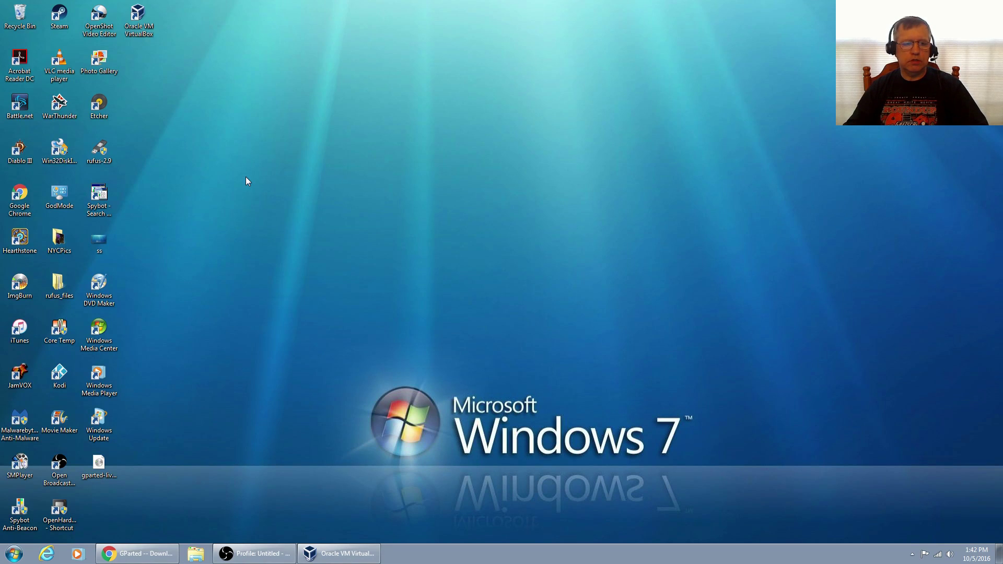
# - Load gparted-live-0.26.1-5-amd64 from the Desktop into Win32 Disk Imager and write it to G:
pyautogui.doubleClick(58, 154)
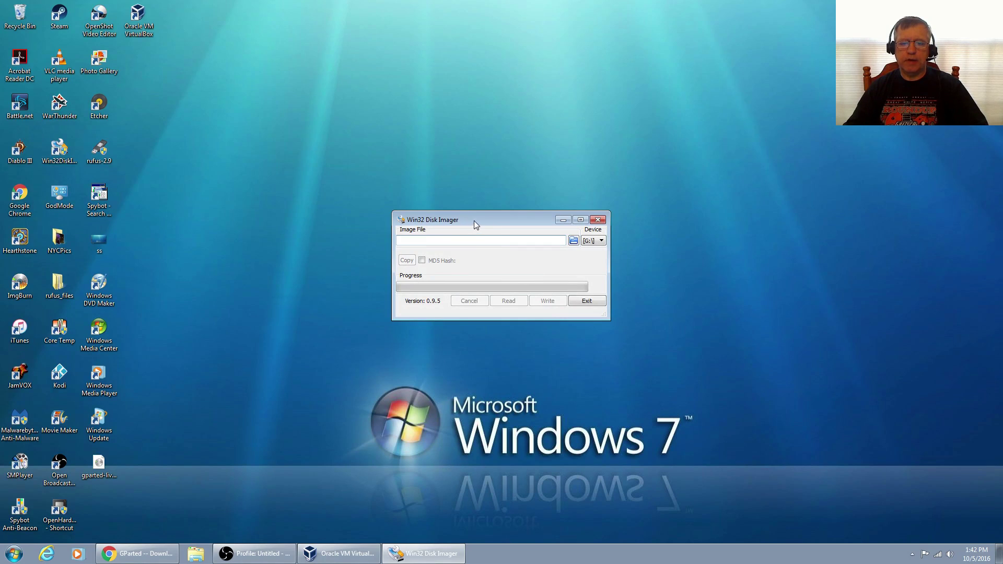
pyautogui.click(573, 240)
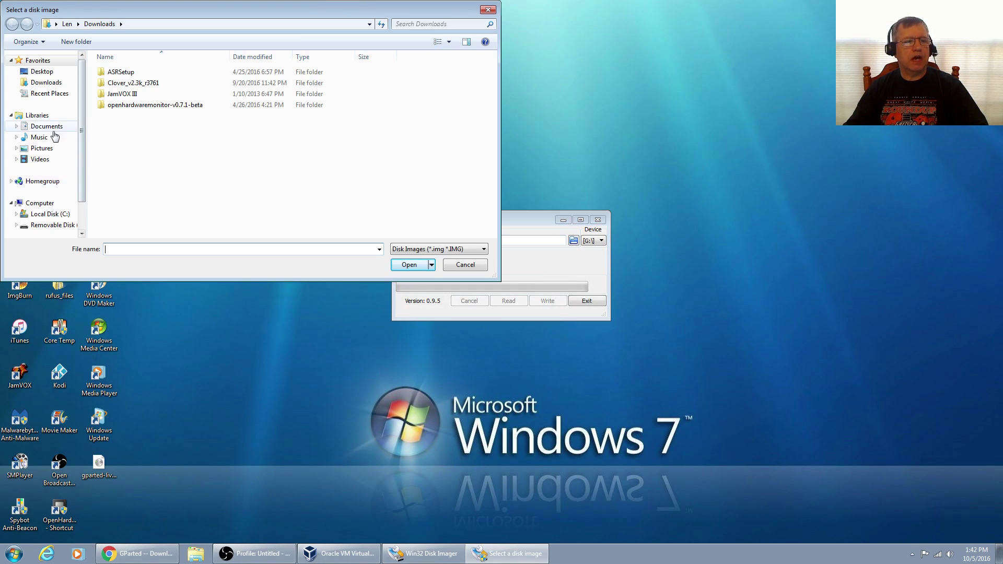
pyautogui.click(45, 73)
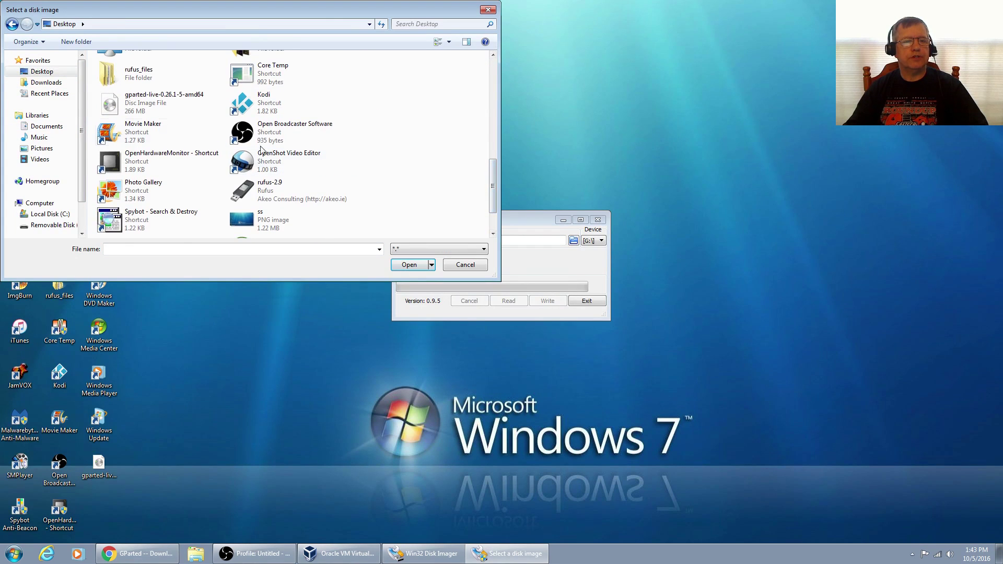
pyautogui.click(145, 106)
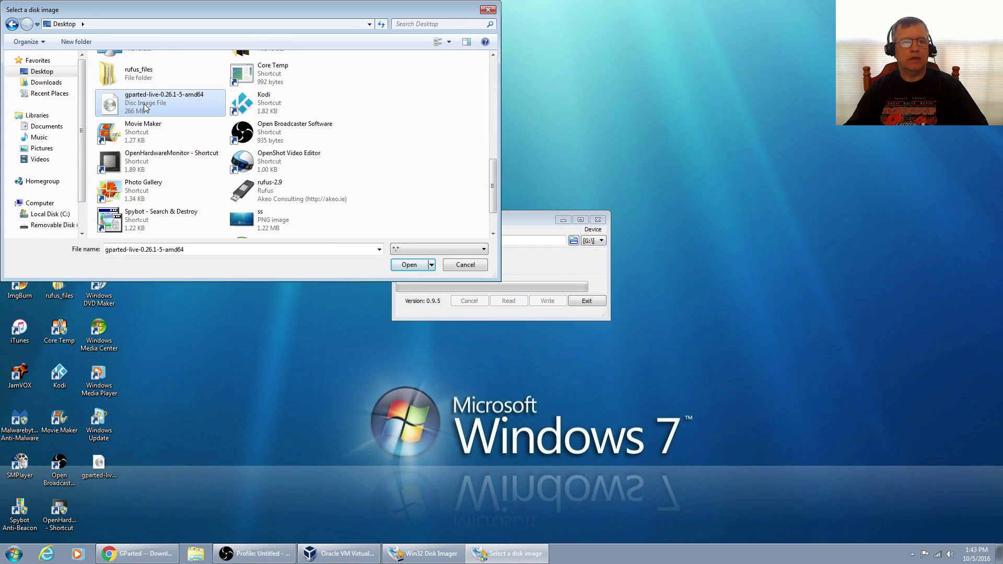
pyautogui.click(409, 264)
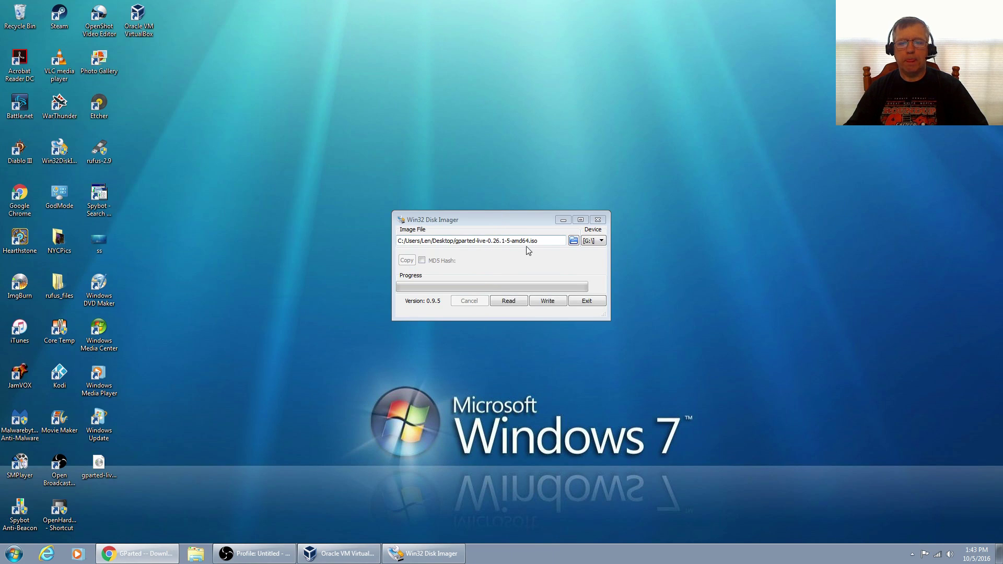
pyautogui.click(602, 242)
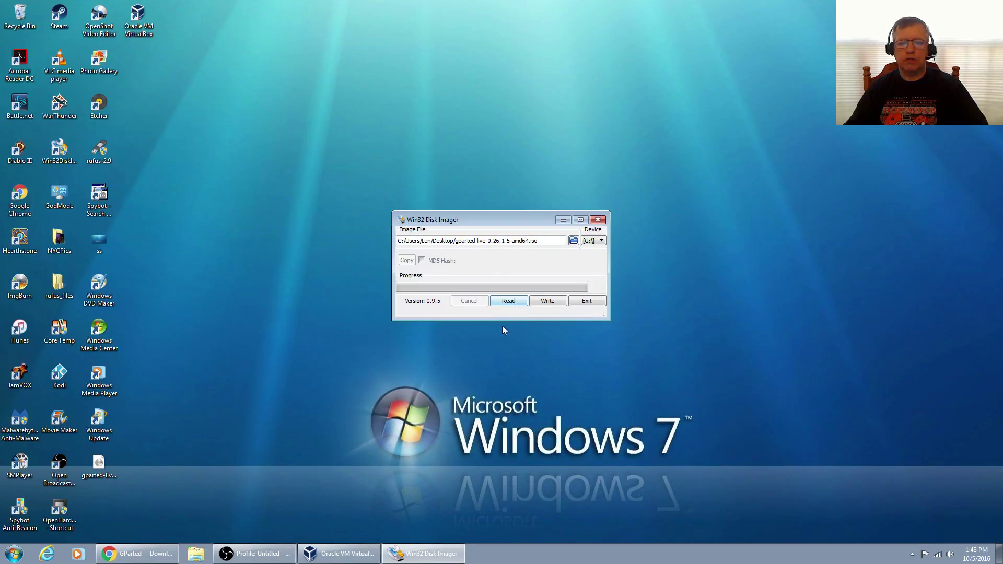
pyautogui.click(544, 302)
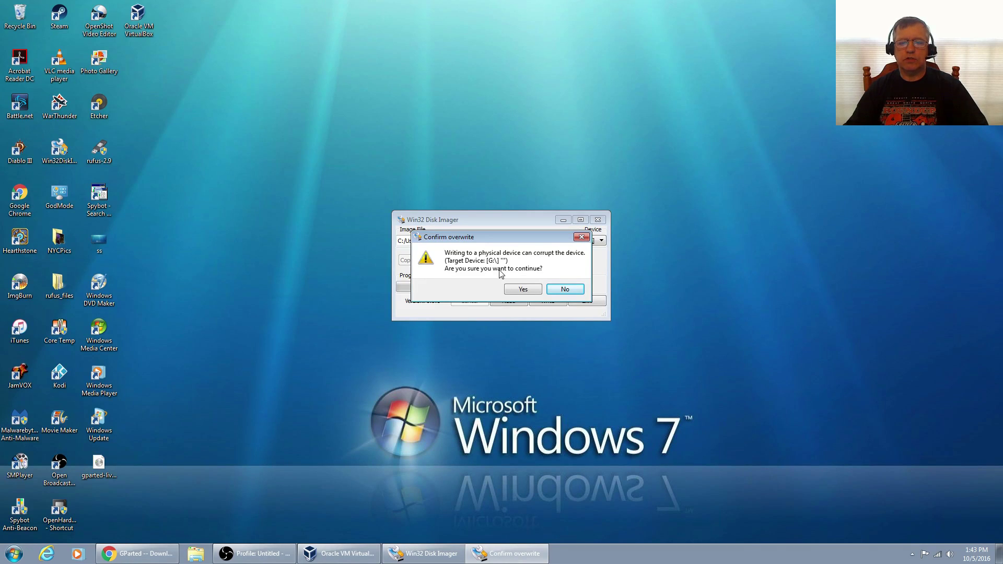
# - Confirm overwriting G:, acknowledge Write Successful, and exit Win32 Disk Imager
pyautogui.click(524, 288)
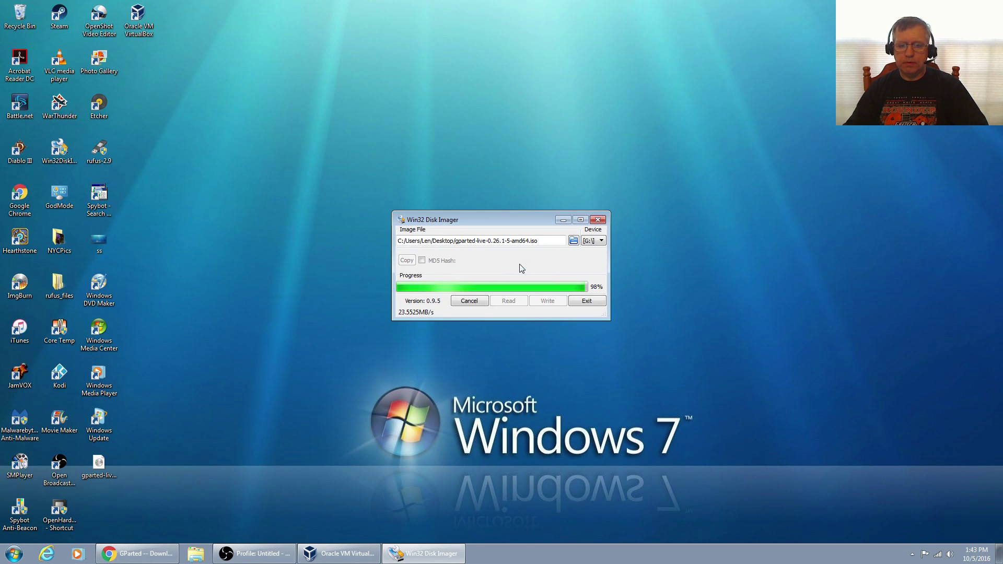
pyautogui.click(512, 284)
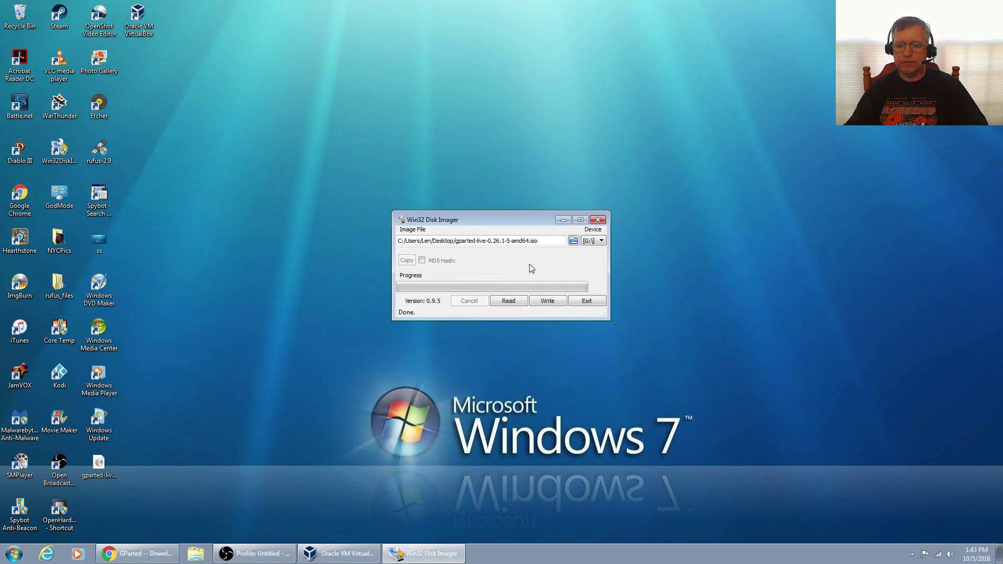
pyautogui.click(585, 300)
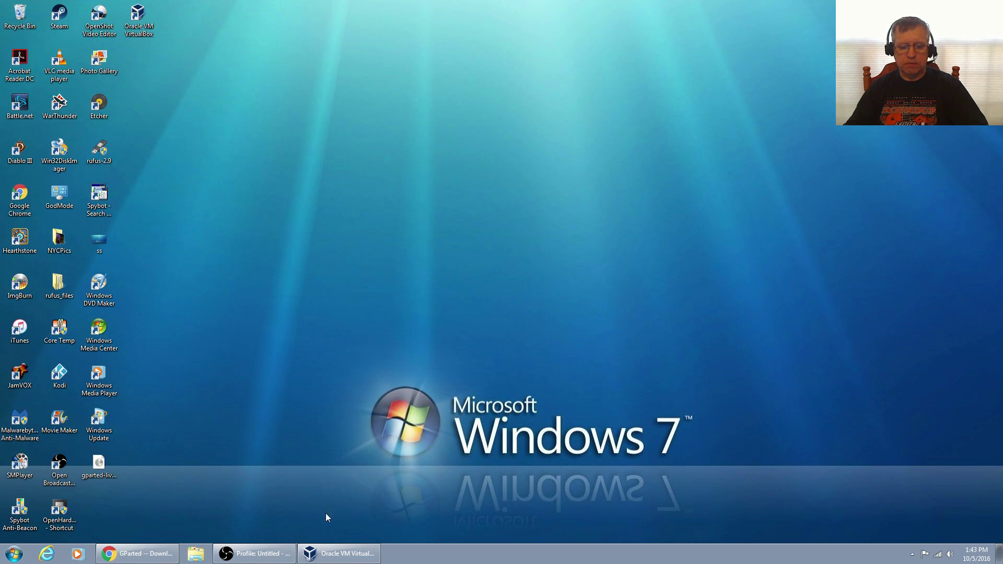
# - Start the Gparted Live VM in scaled mode, dismiss the auto-capture notice, and move its window down-right
pyautogui.click(337, 553)
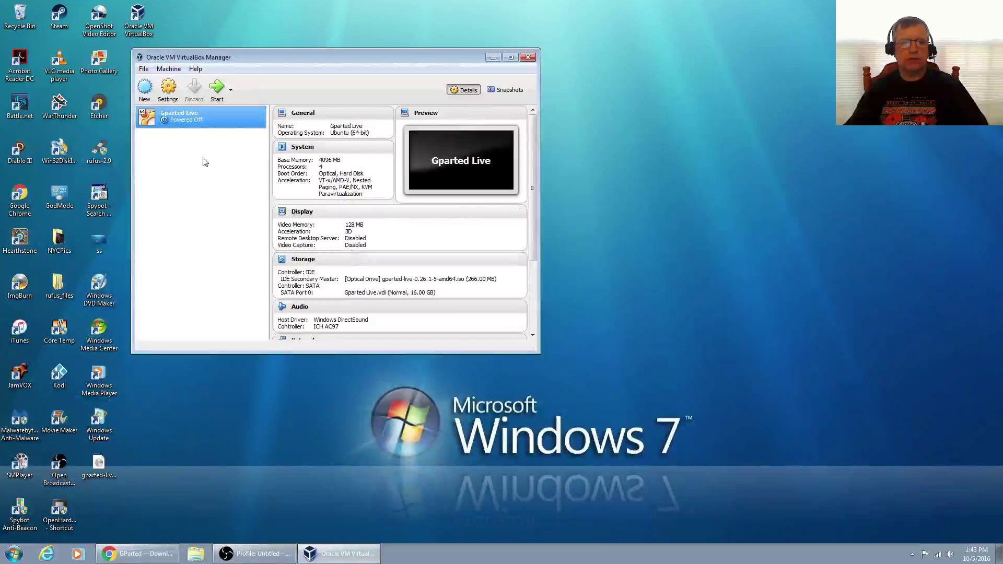
pyautogui.click(219, 90)
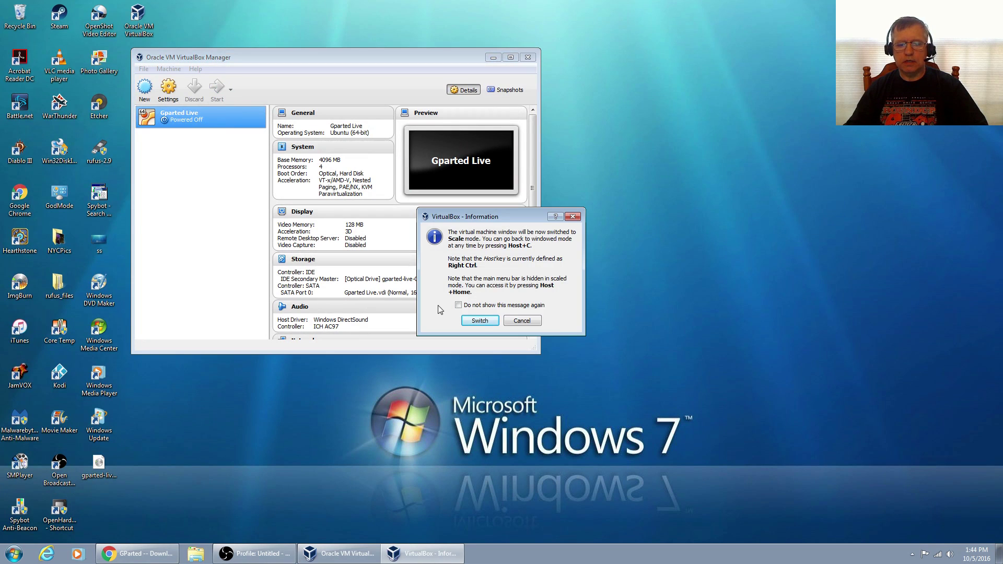
pyautogui.click(479, 321)
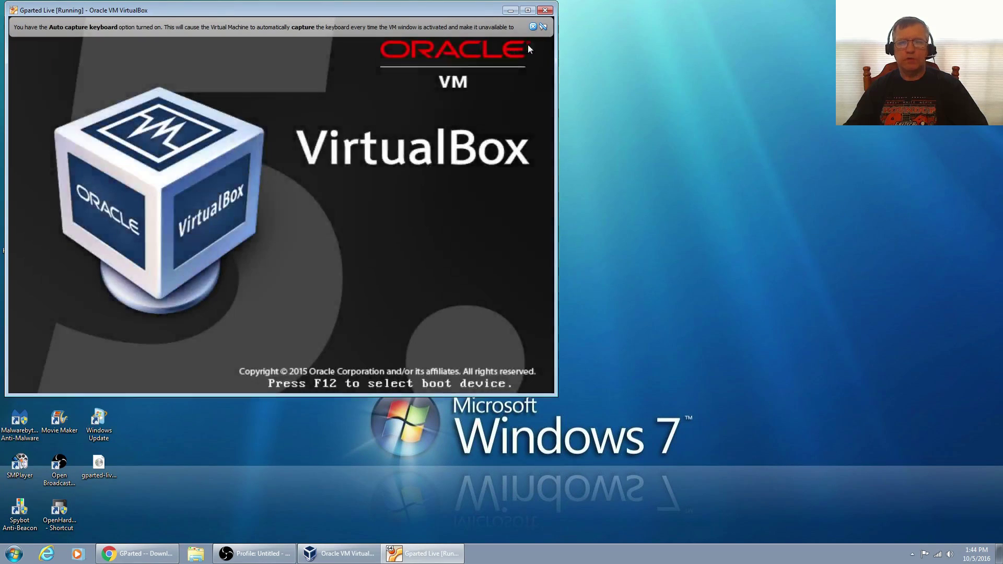
pyautogui.click(540, 26)
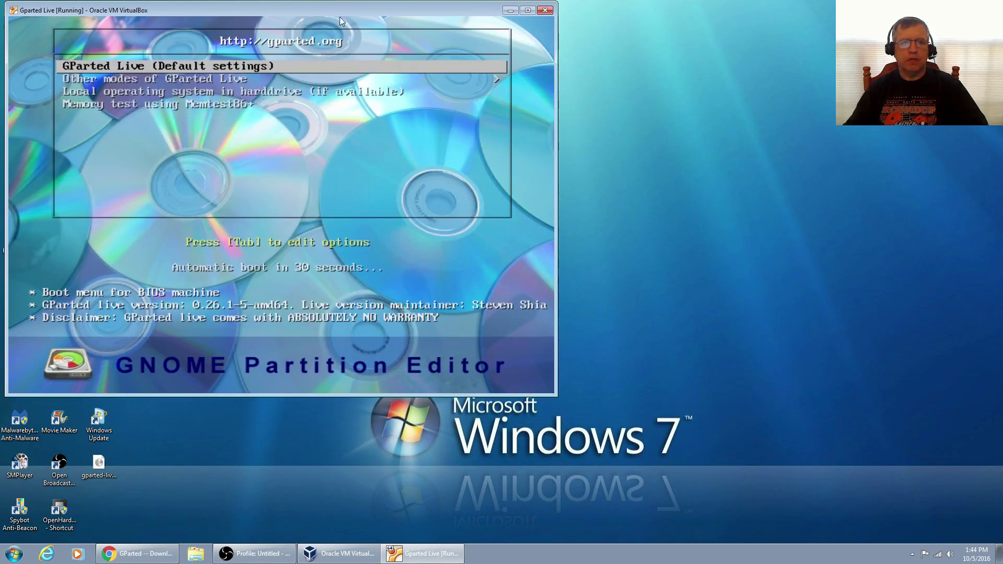
pyautogui.moveTo(340, 9); pyautogui.dragTo(572, 82)
pyautogui.click(492, 54)
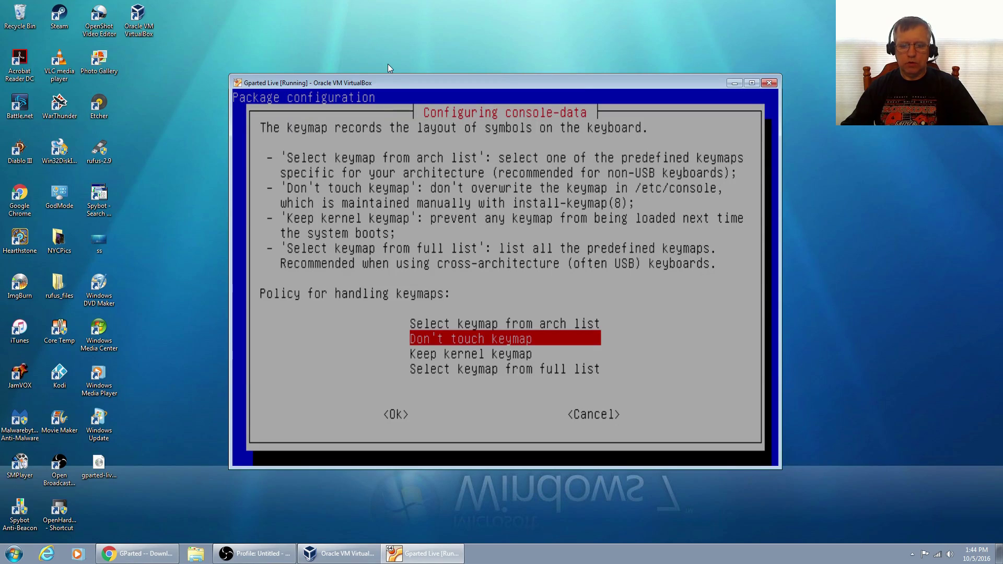
# - Keep the existing keymap, accept US English (33), and start graphical mode 0
pyautogui.press('Tab')
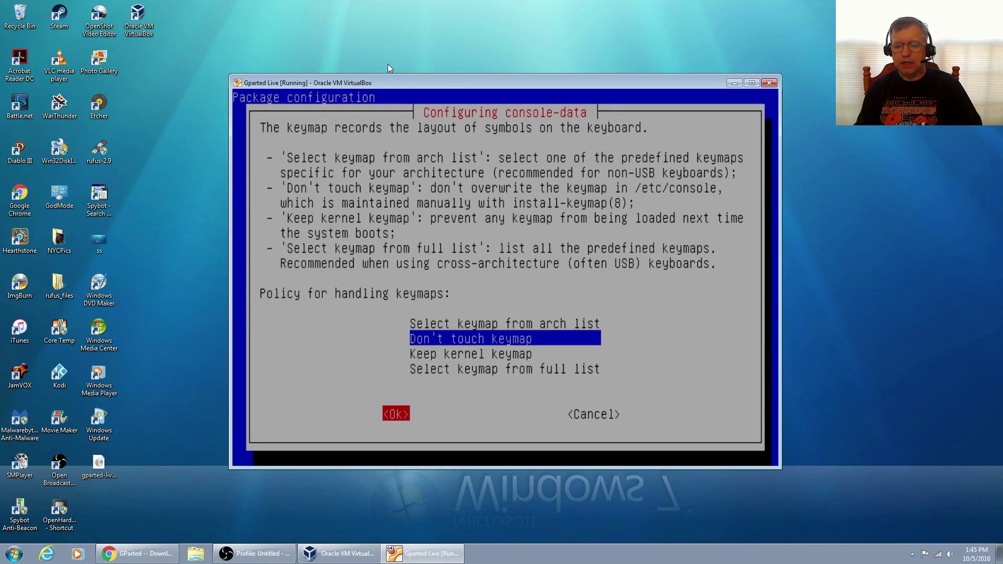
pyautogui.press('Return')
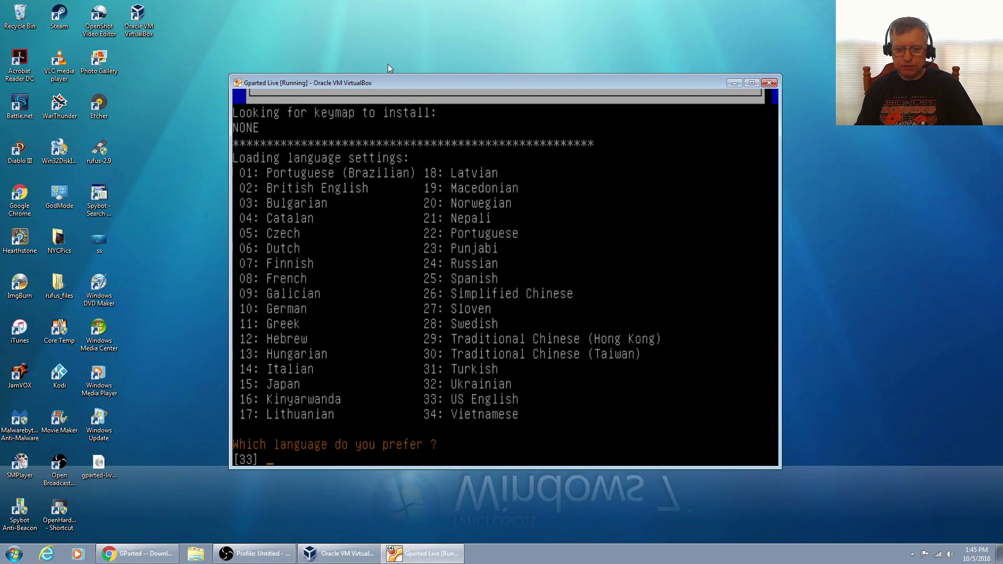
pyautogui.press('Return')
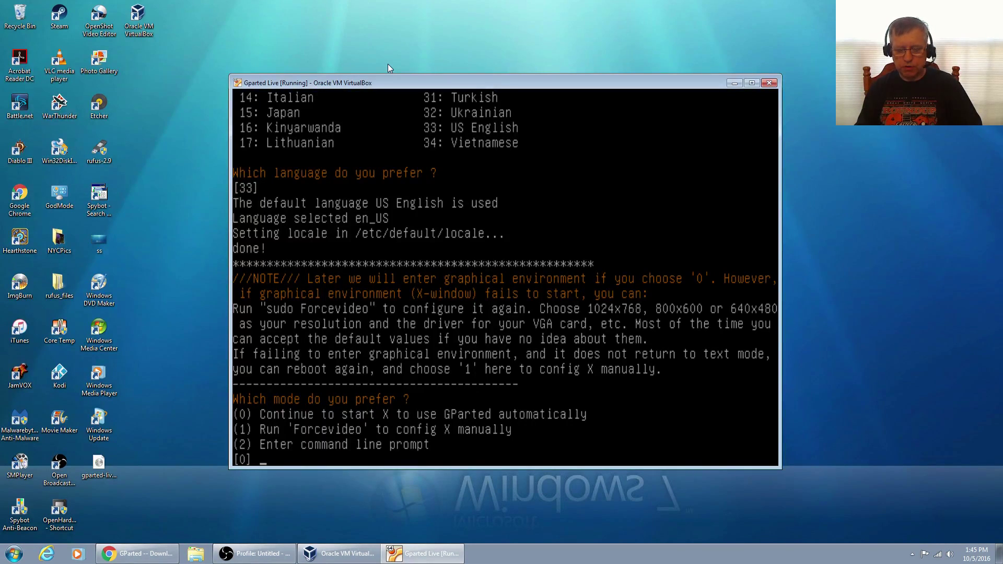
pyautogui.press('Return')
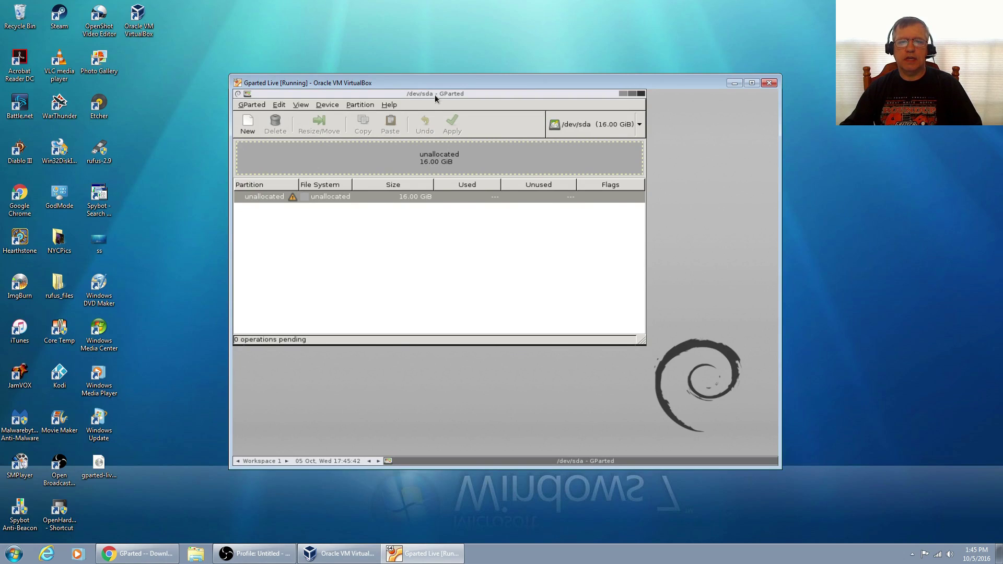
# - Move the GParted window down-right and keep /dev/sda (16.00 GiB) as the shown disk
pyautogui.moveTo(435, 94); pyautogui.dragTo(507, 155)
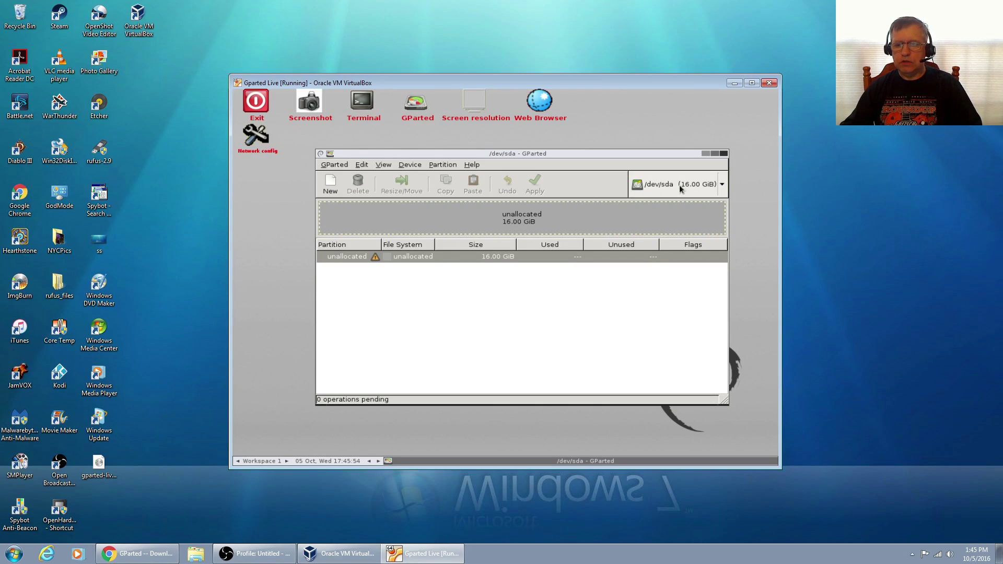
pyautogui.click(722, 186)
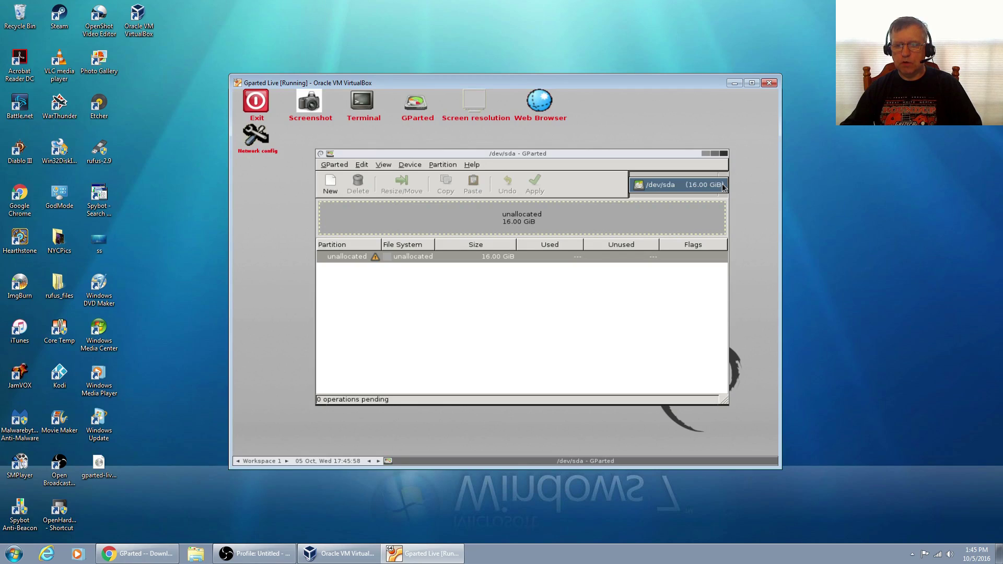
pyautogui.click(723, 186)
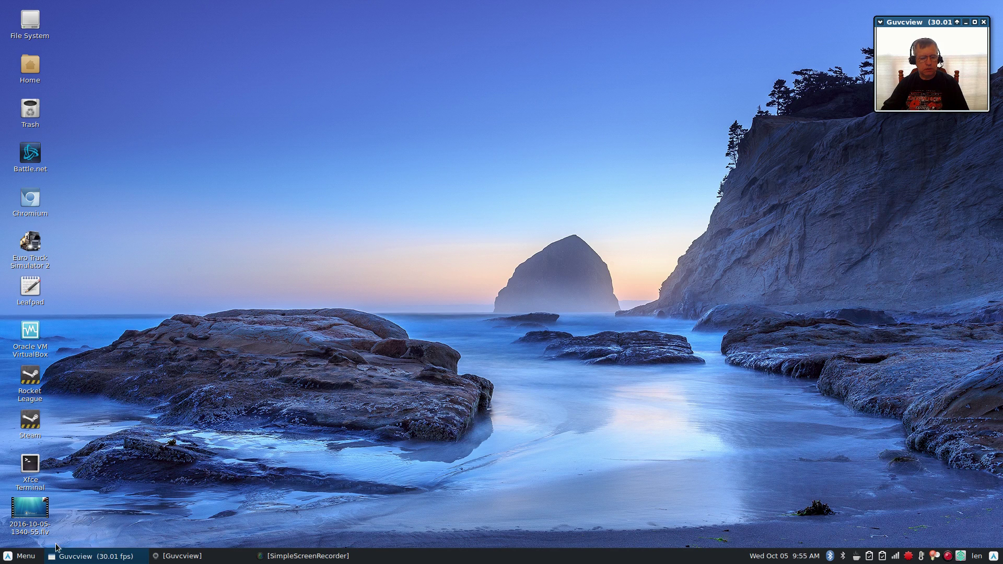
# - Launch GParted from the Whisker Menu's System category and authenticate with the account password
pyautogui.click(22, 556)
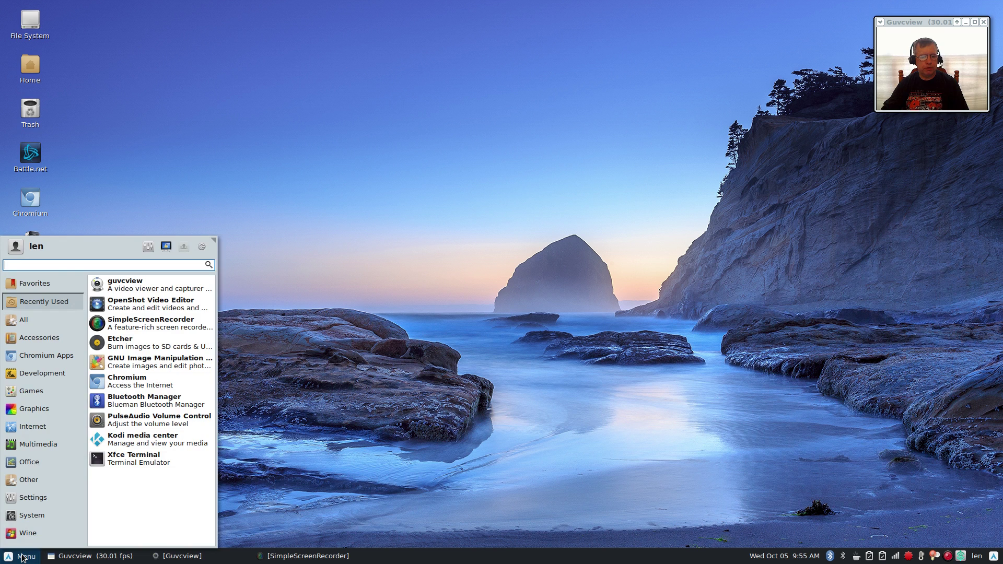
pyautogui.click(22, 557)
pyautogui.click(17, 559)
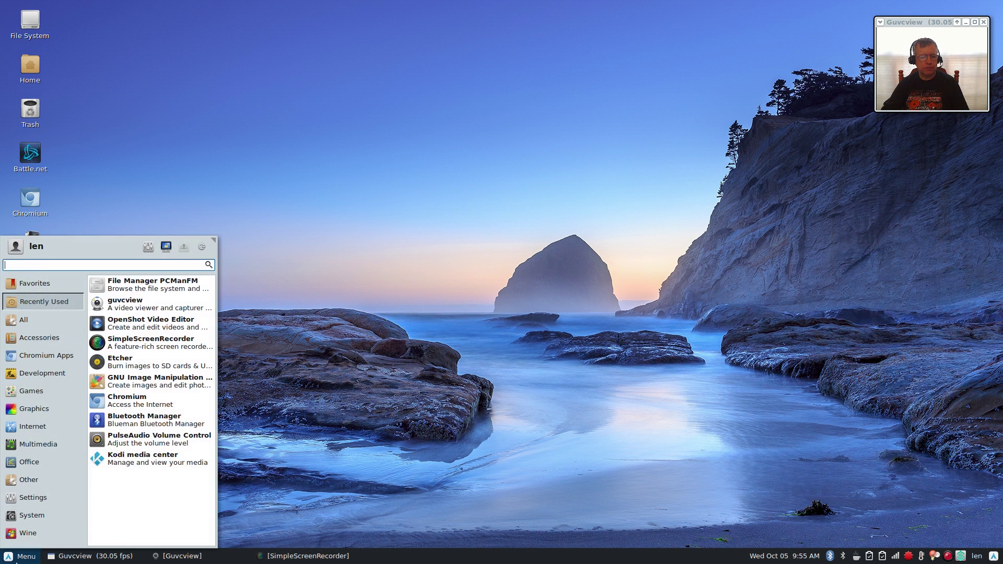
pyautogui.moveTo(38, 517)
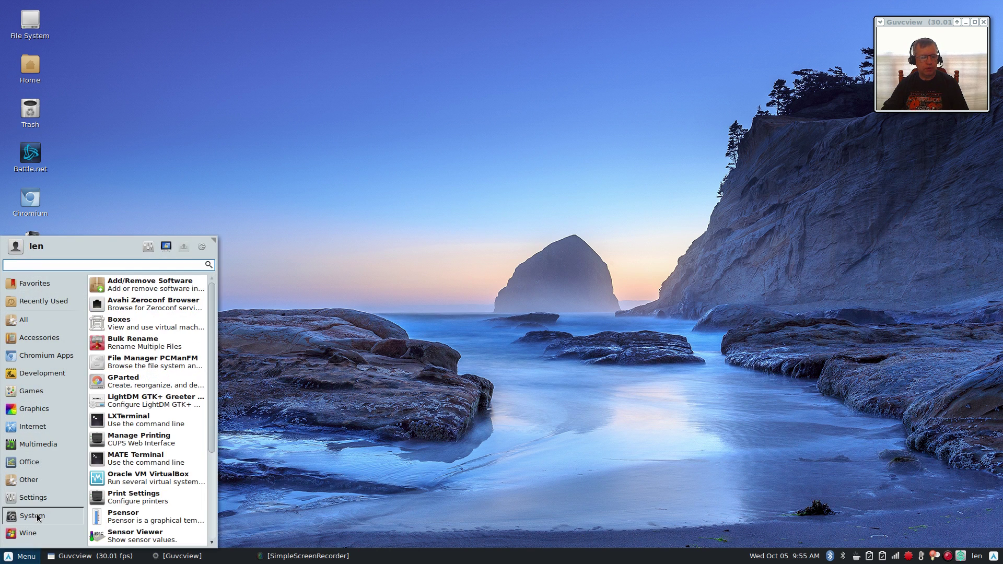
pyautogui.click(145, 385)
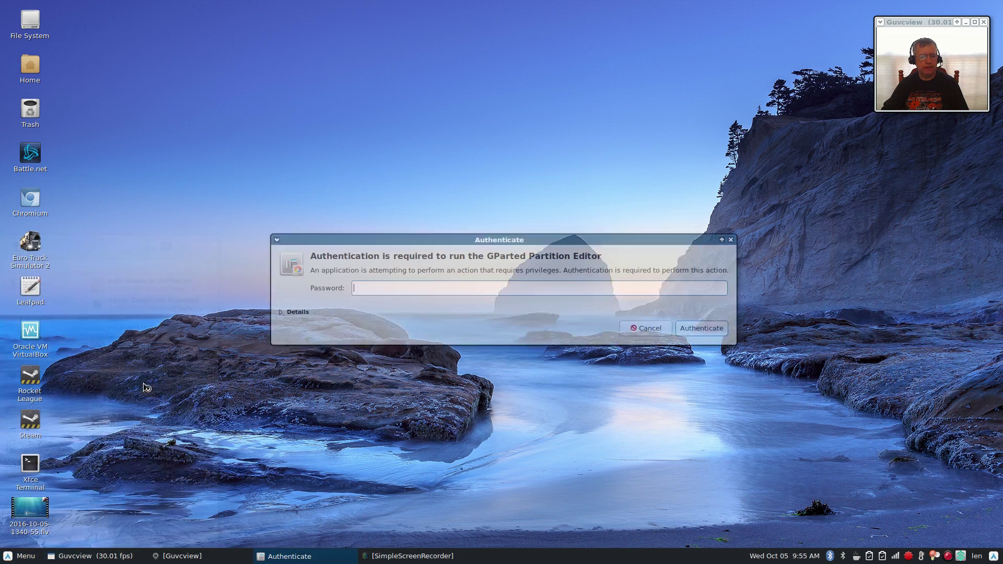
pyautogui.write('•')
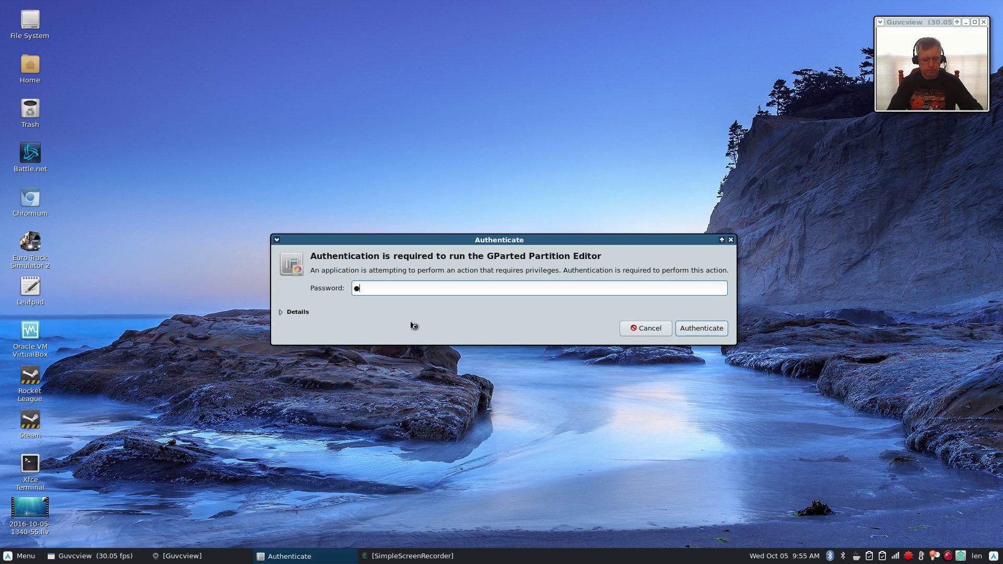
pyautogui.write('•••••')
pyautogui.press('Return')
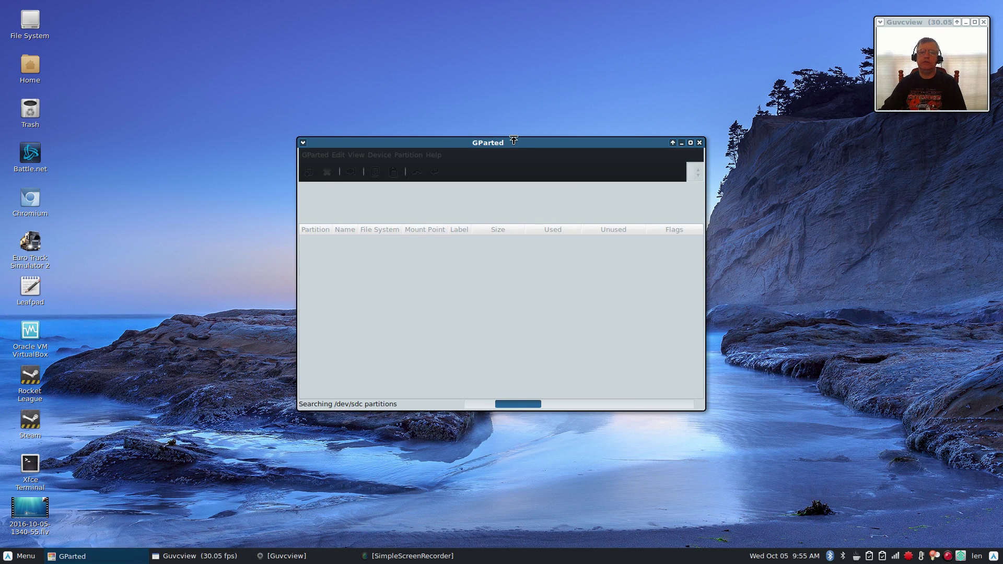
# - Once the drive scan finishes, move the GParted window up and left
pyautogui.moveTo(508, 142)
pyautogui.mouseDown()
pyautogui.moveTo(488, 142)
pyautogui.moveTo(511, 165)
pyautogui.moveTo(501, 146)
pyautogui.mouseUp()
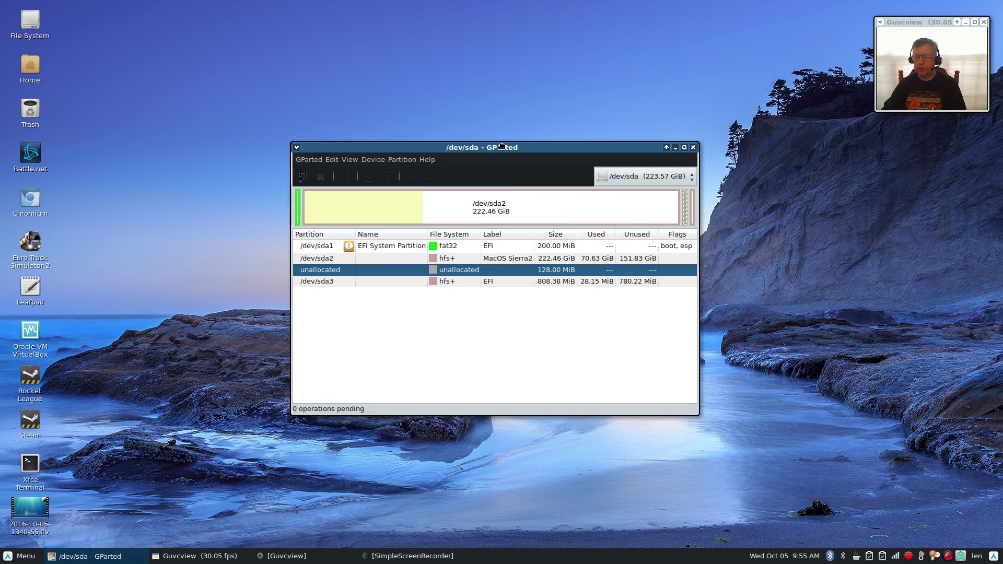
pyautogui.moveTo(501, 146); pyautogui.dragTo(500, 143)
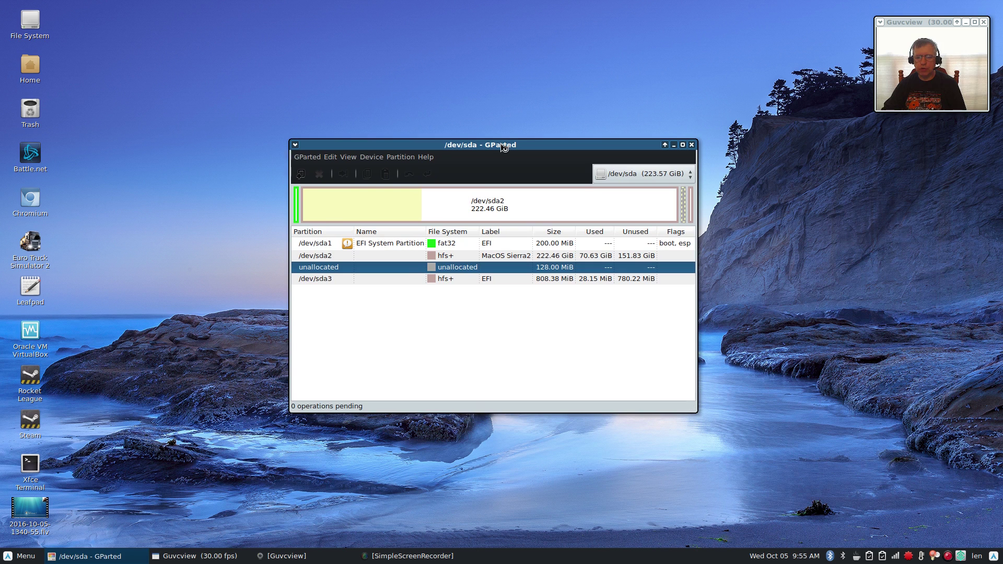
pyautogui.moveTo(504, 148); pyautogui.dragTo(499, 115)
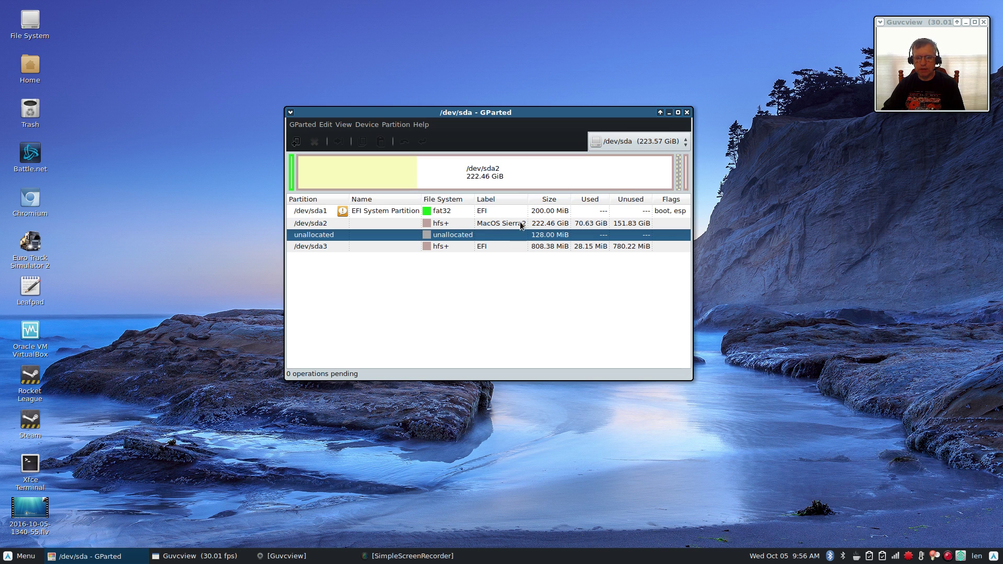
# - Switch the device selector to /dev/sdb (238.47 GiB)
pyautogui.click(682, 143)
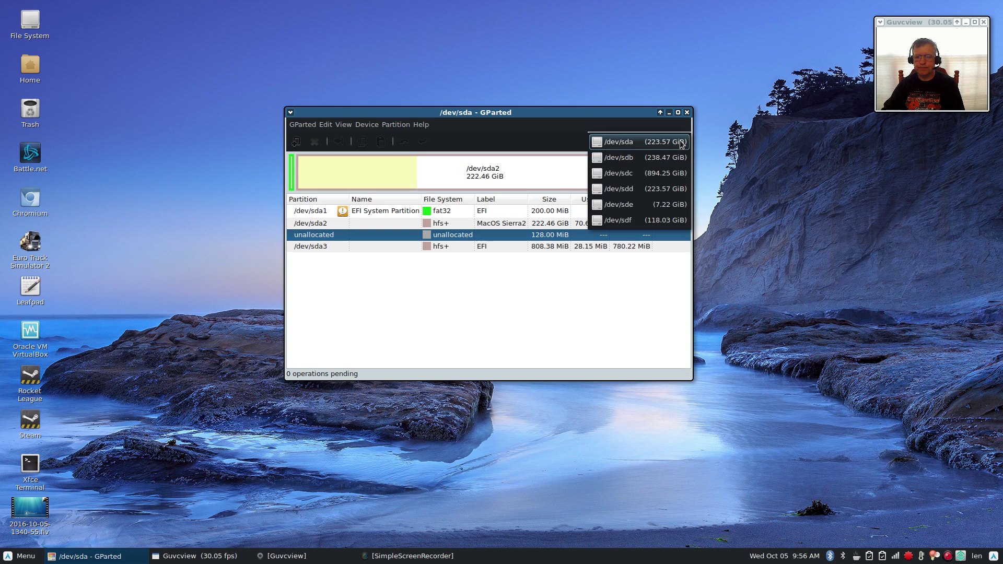
pyautogui.click(659, 160)
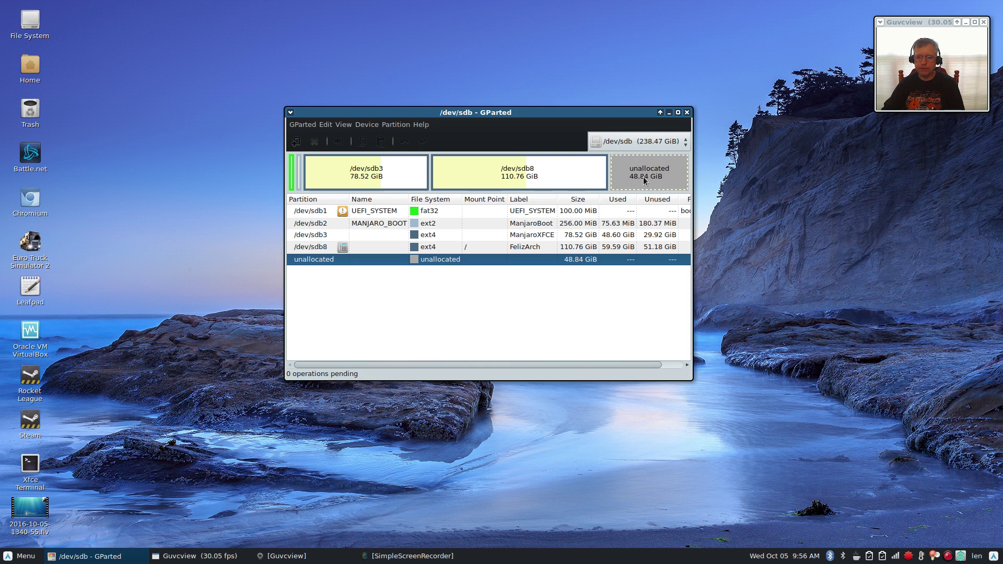
# - Pass over /dev/sdc in the device list and select /dev/sdd (223.57 GiB)
pyautogui.scroll(-1, 644, 142)
pyautogui.click(645, 142)
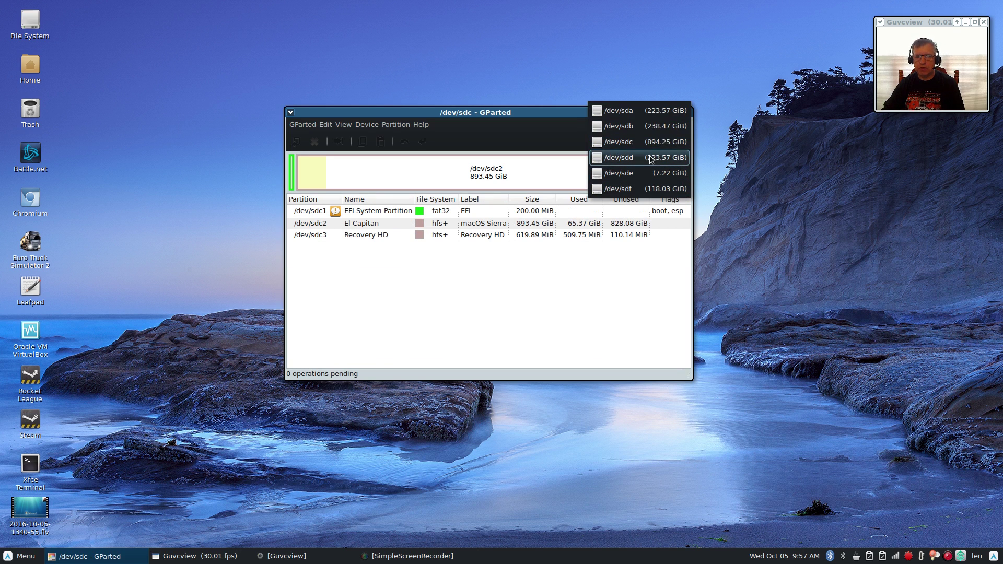
pyautogui.click(651, 159)
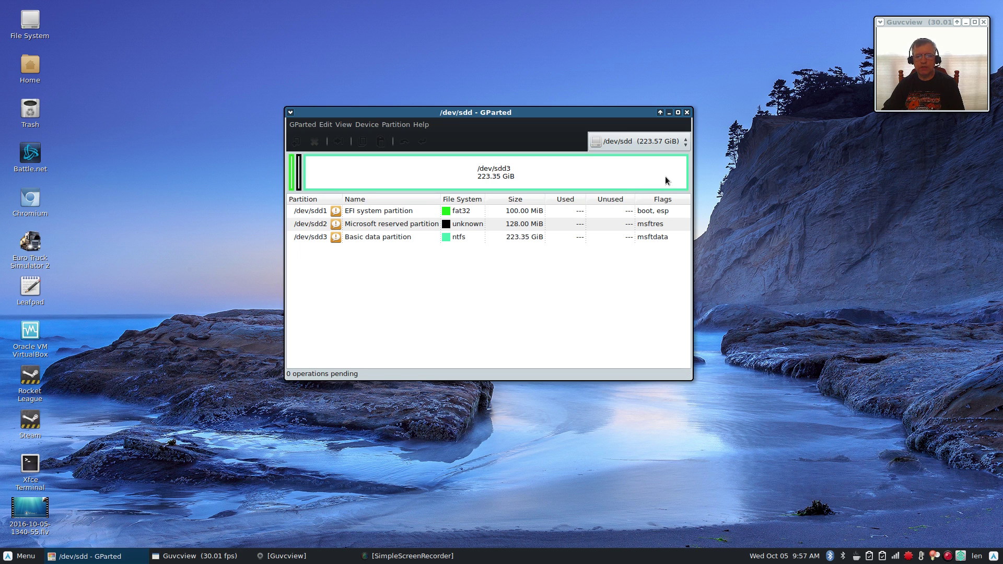
# - Select the 223.35 GiB ntfs /dev/sdd3 block in the partition graphic
pyautogui.click(562, 171)
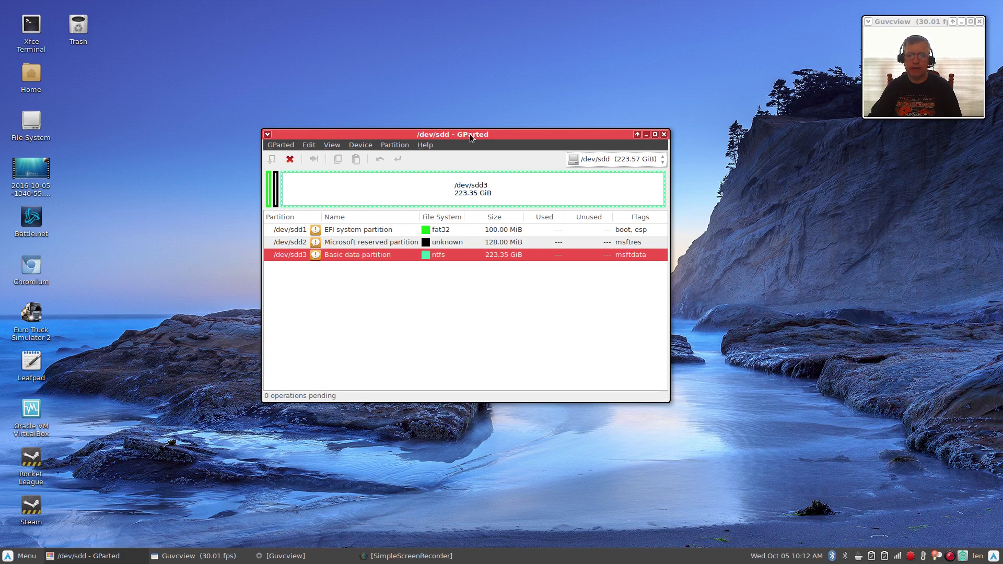
# - Move GParted aside and open IMG_1076.JPG, the first Last Import photo, in Shotwell's viewer
pyautogui.moveTo(469, 133); pyautogui.dragTo(458, 123)
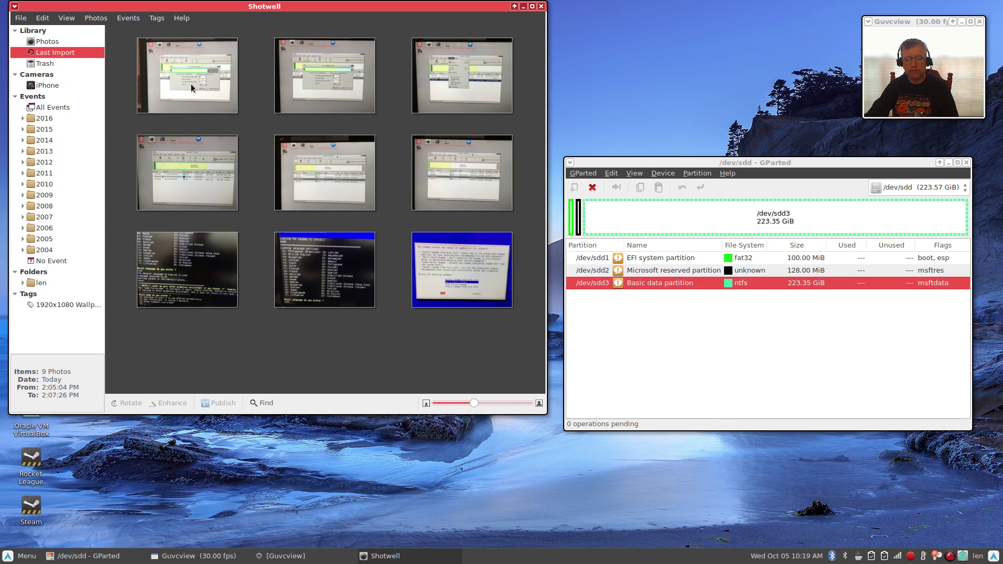
pyautogui.doubleClick(190, 83)
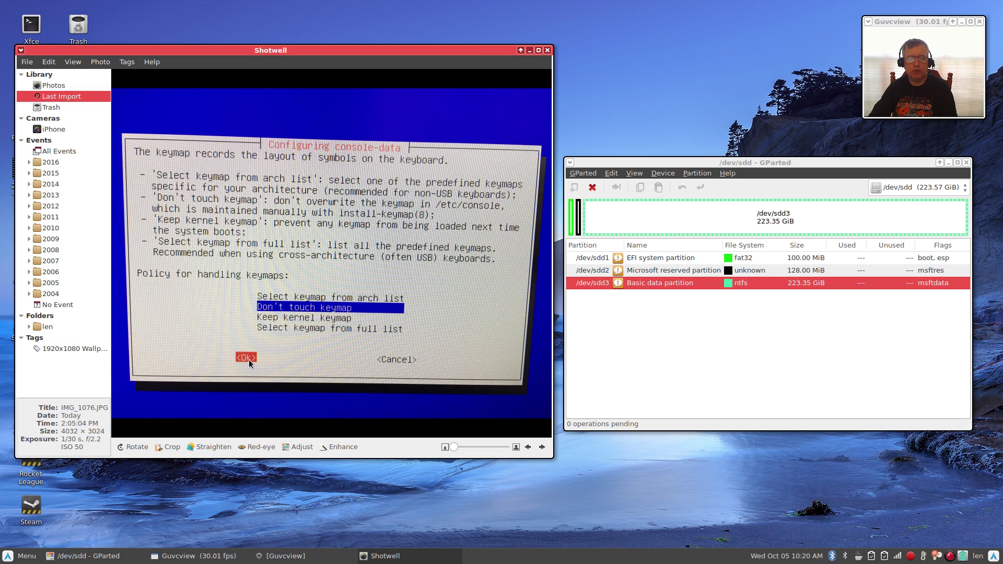
# - Browse the imported photos until IMG_1081.JPG, showing GParted's /dev/sdd layout, is displayed
pyautogui.click(542, 448)
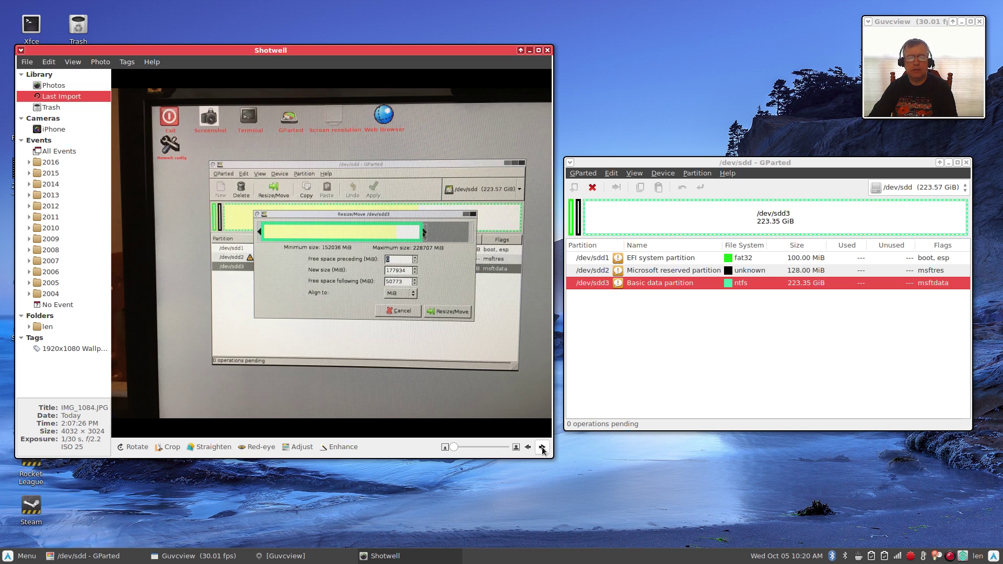
pyautogui.click(528, 448)
pyautogui.click(529, 447)
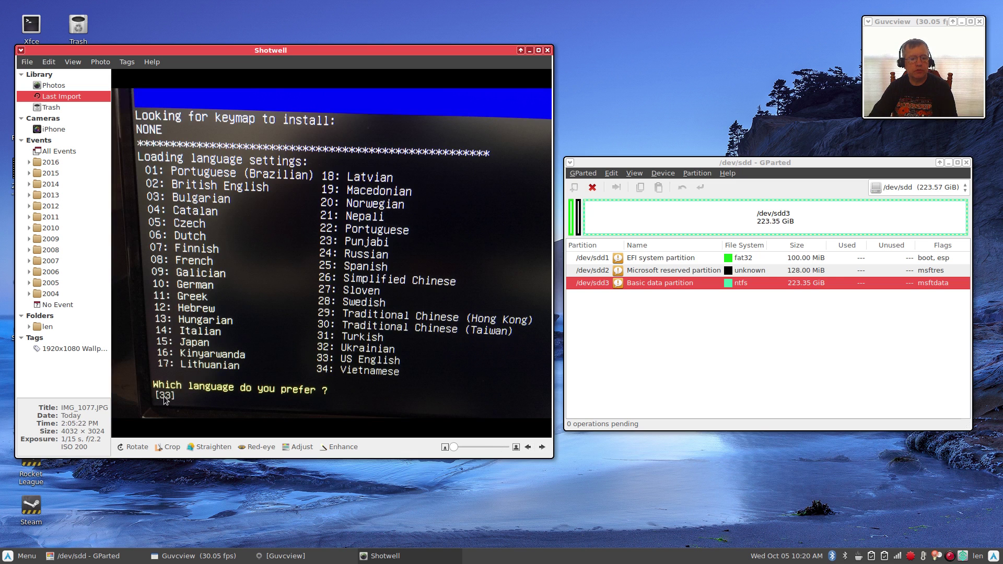
pyautogui.click(528, 447)
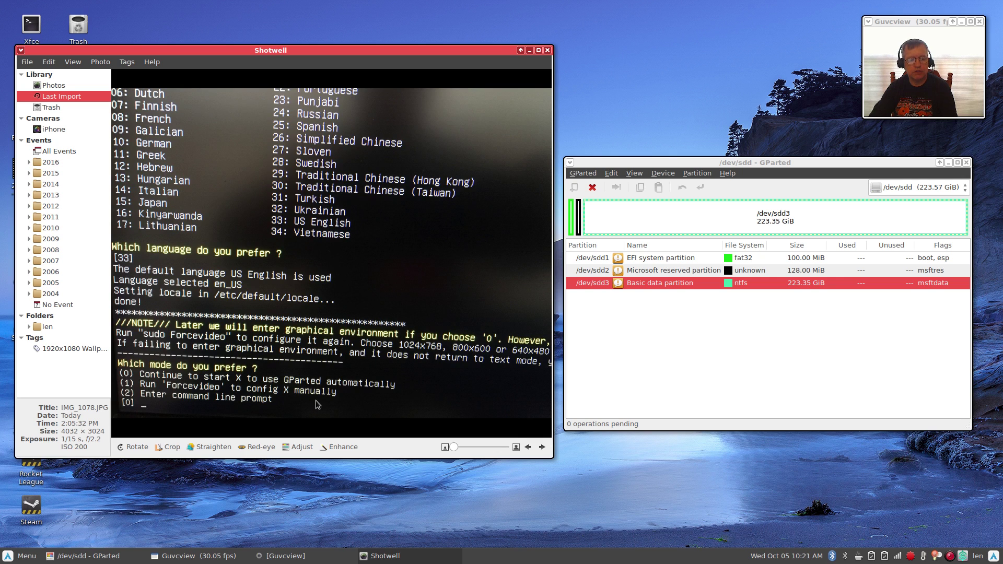
pyautogui.click(528, 448)
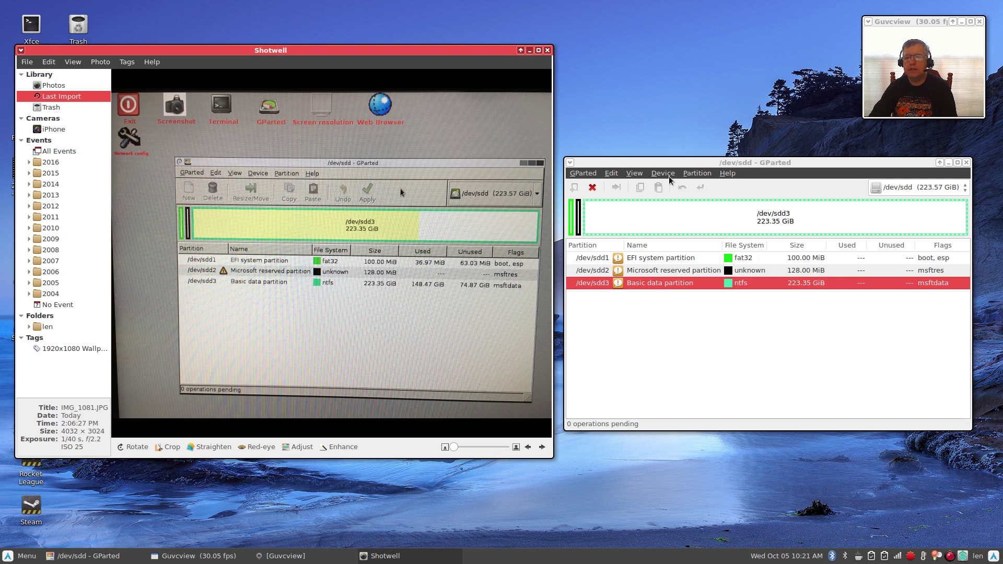
# - Glance at GParted's Partition menu, then advance Shotwell to IMG_1083.JPG of the /dev/sdd3 resize dialog
pyautogui.click(699, 177)
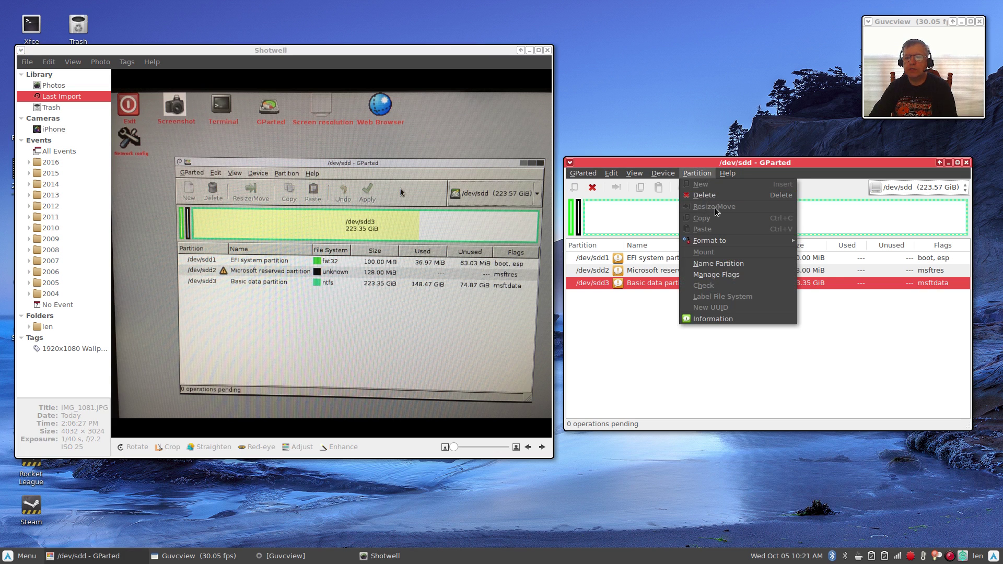
pyautogui.click(599, 167)
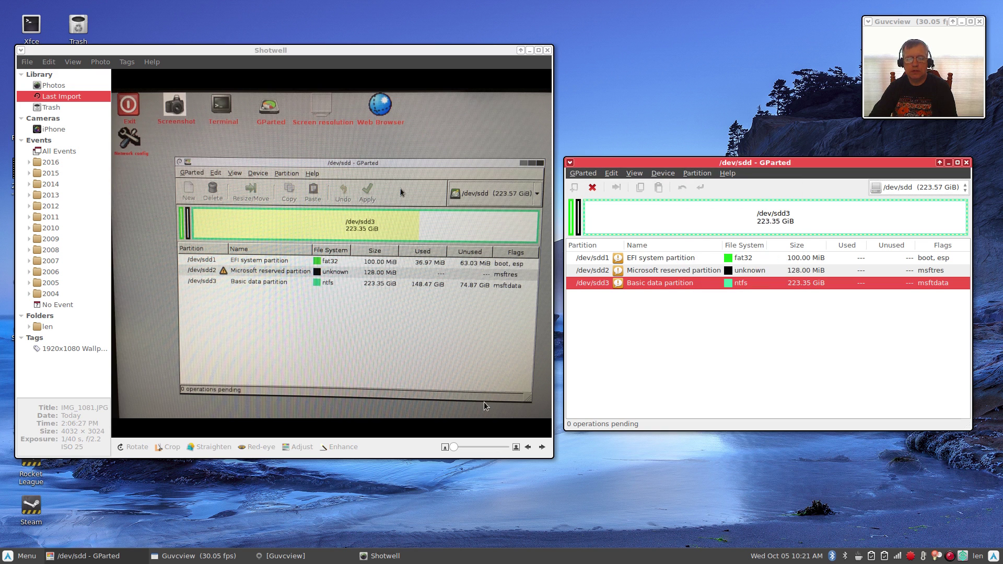
pyautogui.click(528, 447)
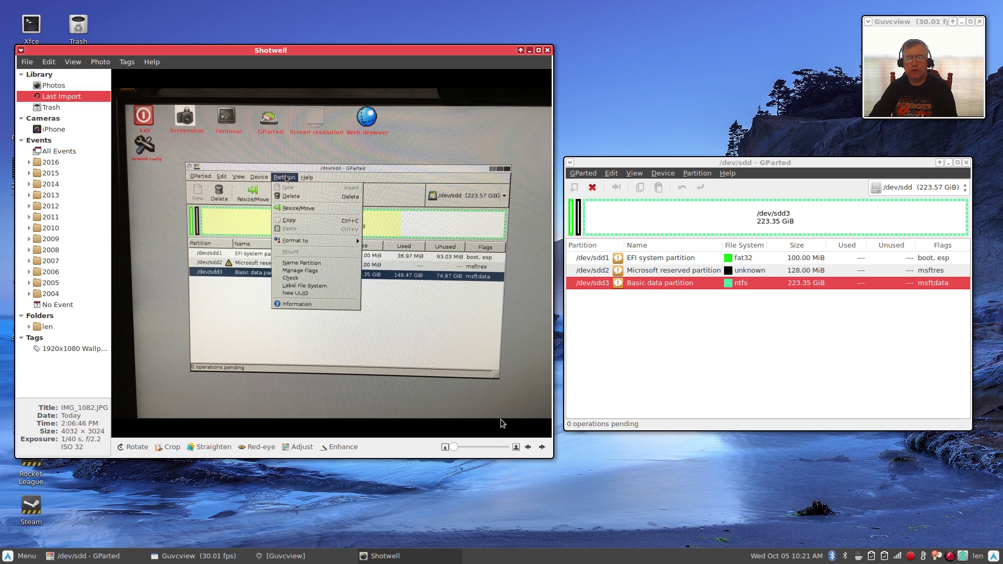
pyautogui.click(528, 447)
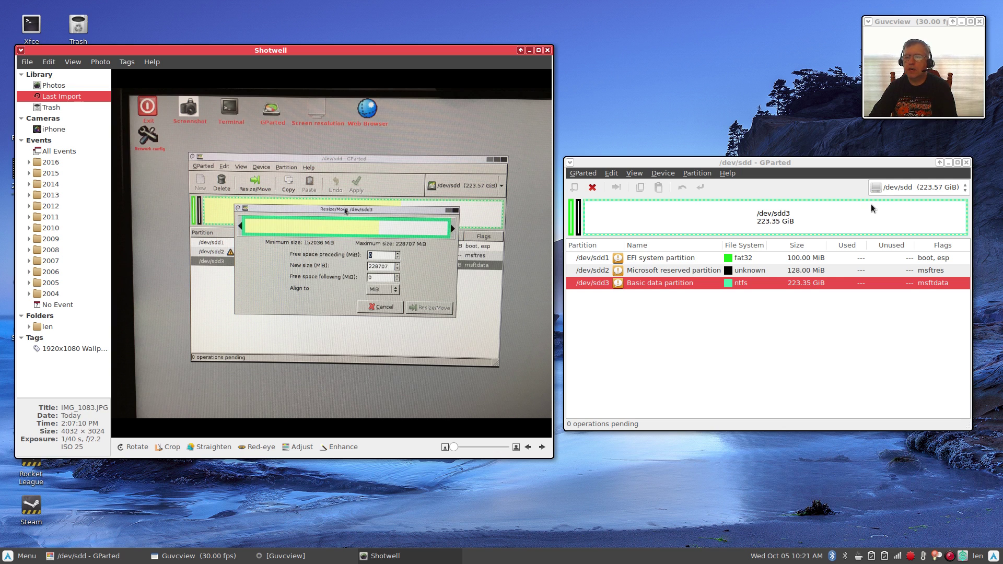
# - Switch GParted to the /dev/sdb disk to list its partitions
pyautogui.click(889, 190)
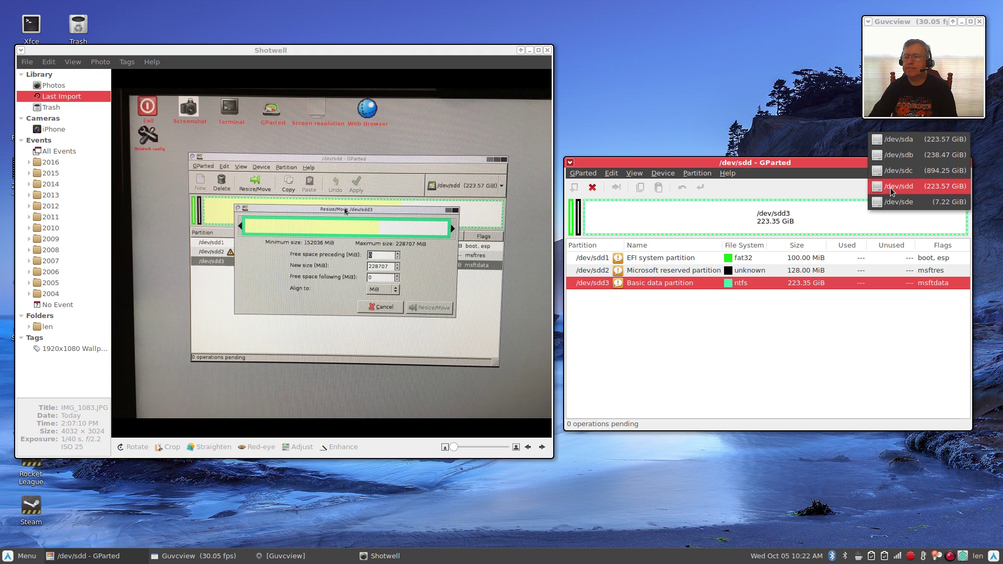
pyautogui.click(894, 154)
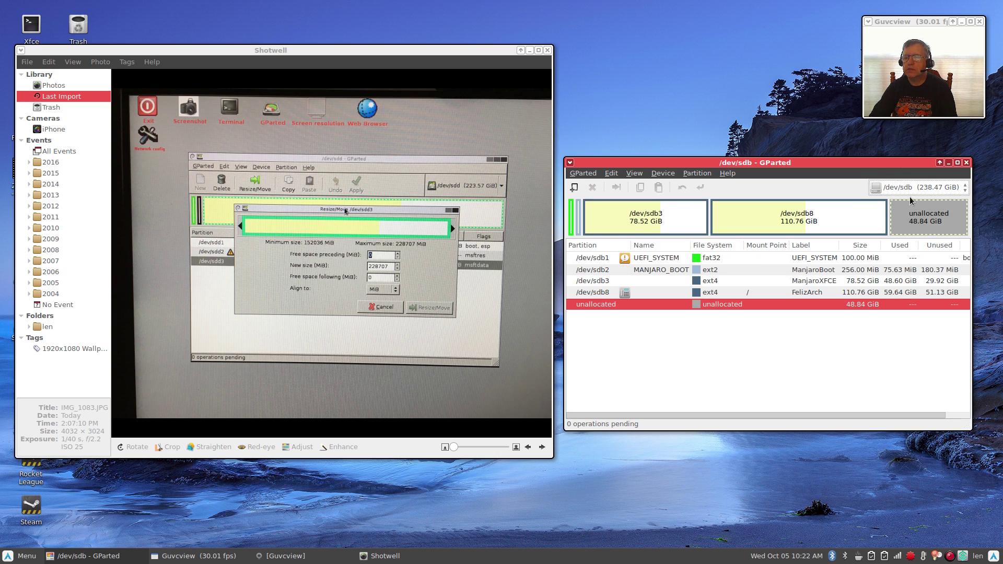
pyautogui.click(847, 217)
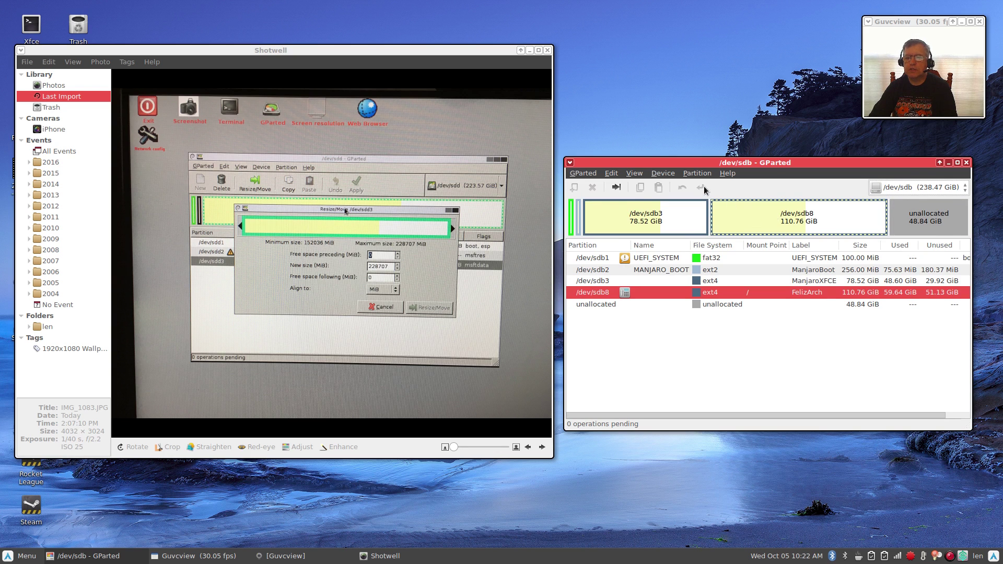
# - Select /dev/sdb3, review its Information dialog, then bring up the Partition menu
pyautogui.click(820, 281)
pyautogui.doubleClick(652, 222)
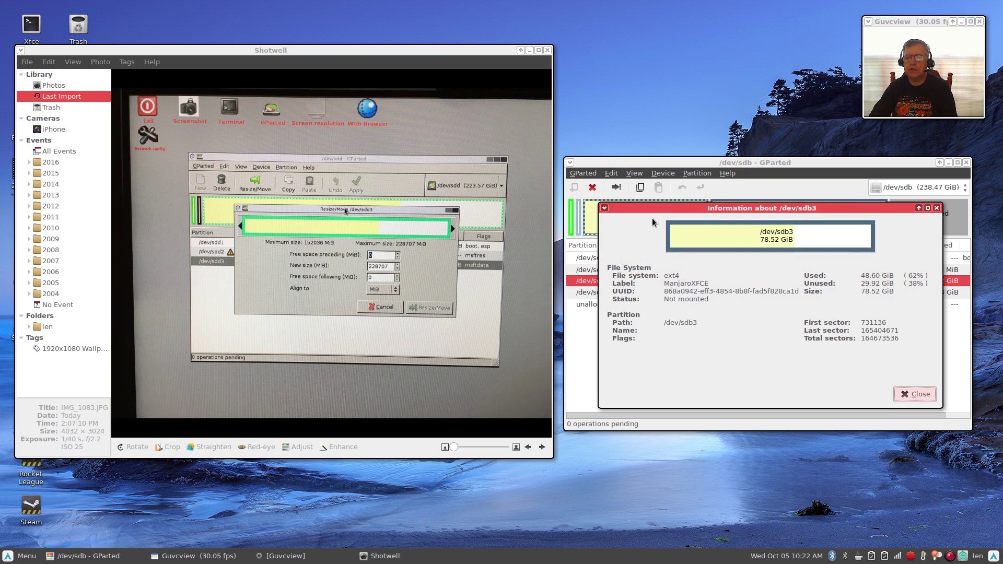
pyautogui.click(936, 208)
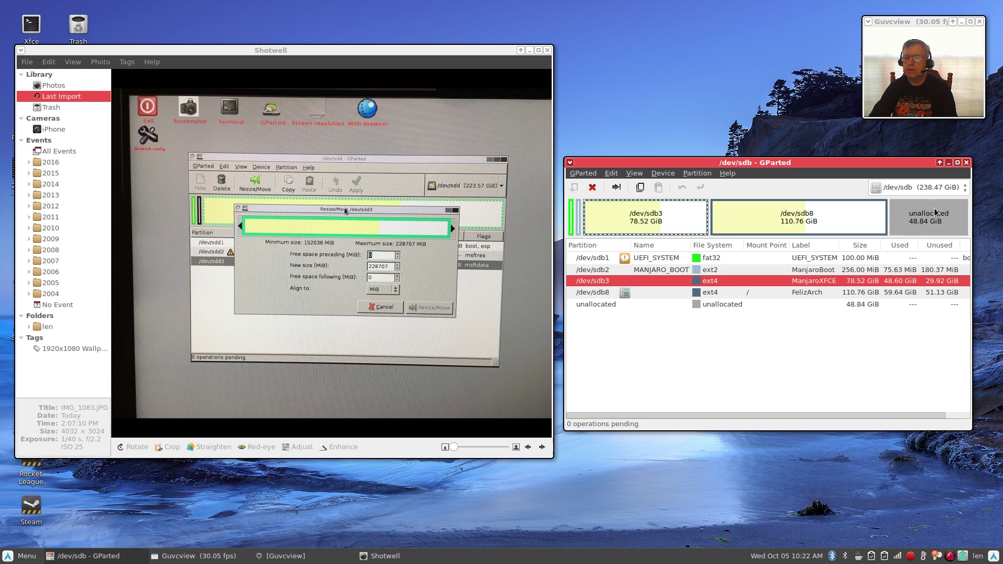
pyautogui.click(698, 174)
# - Preview /dev/sdb3 at 60305 and 72366 MiB, restore 80407 MiB, and close Resize/Move unchanged
pyautogui.click(707, 206)
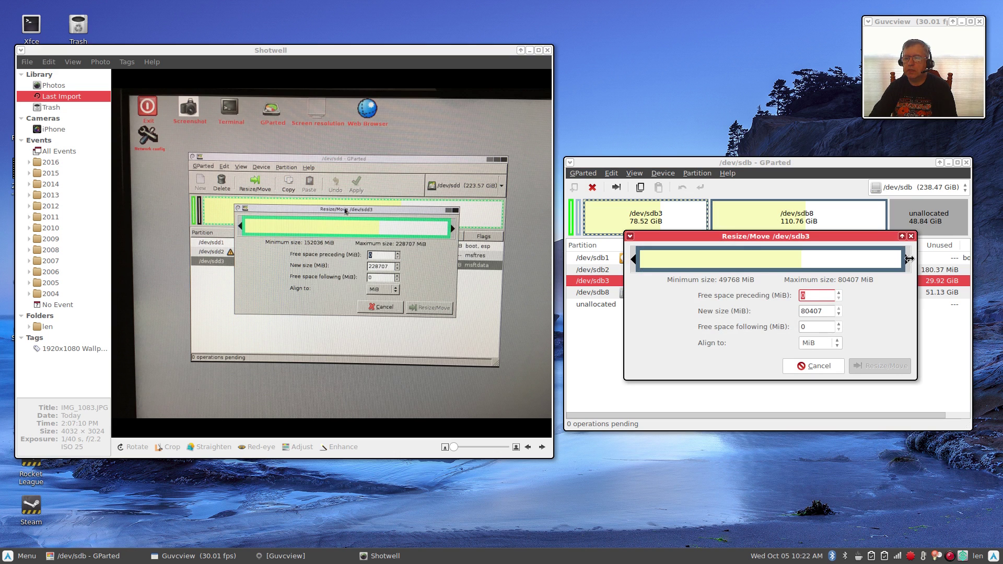
pyautogui.moveTo(909, 258); pyautogui.dragTo(875, 259)
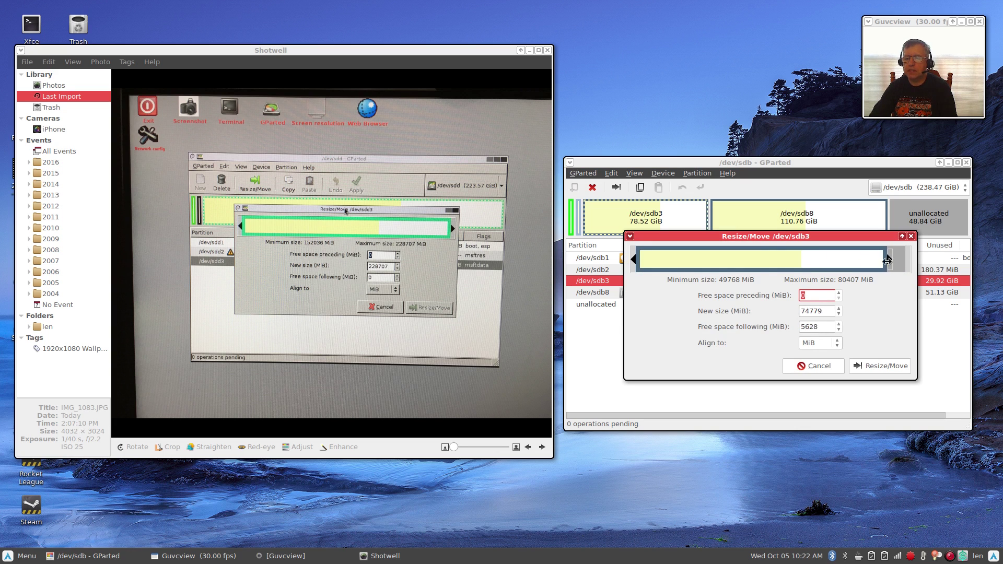
pyautogui.moveTo(887, 260); pyautogui.dragTo(925, 261)
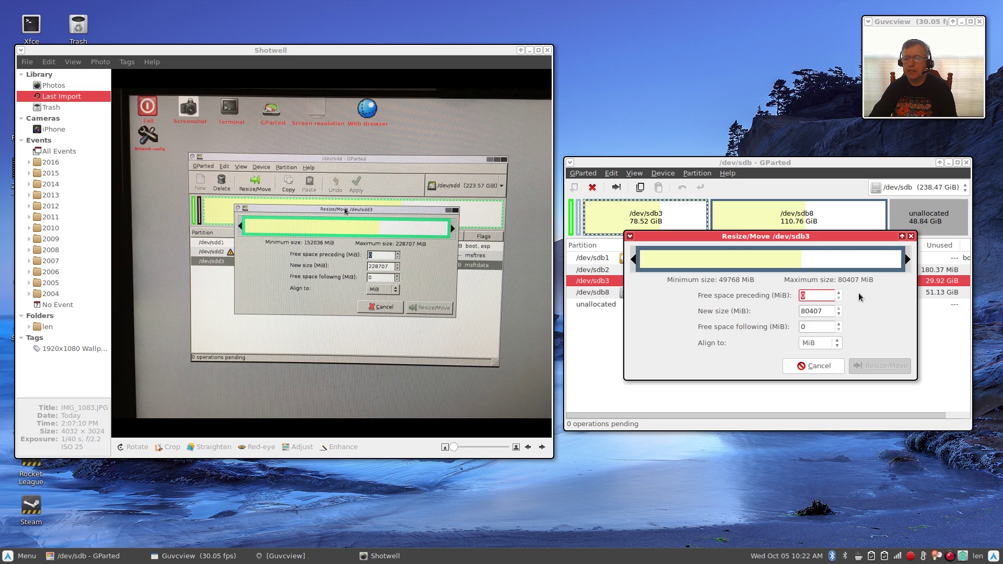
pyautogui.moveTo(906, 259); pyautogui.dragTo(879, 259)
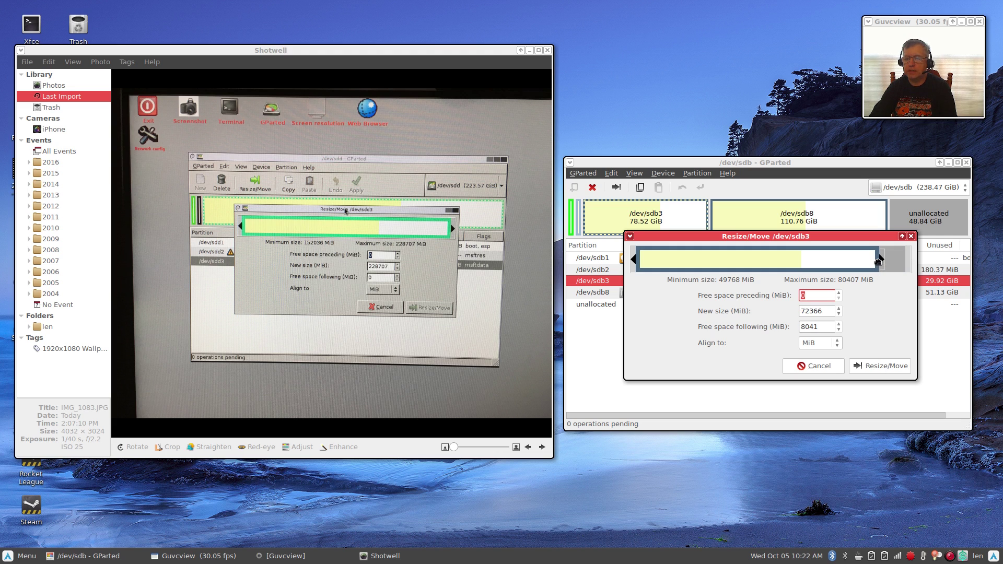
pyautogui.moveTo(876, 260); pyautogui.dragTo(926, 267)
pyautogui.click(911, 236)
pyautogui.click(927, 218)
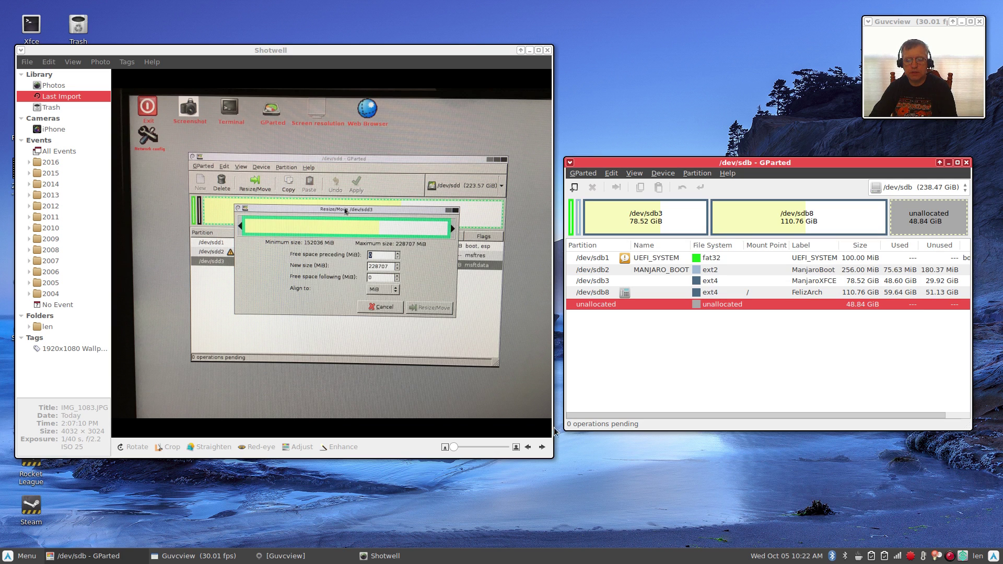
# - Leave Shotwell and review the Information details of the 48.84 GiB unallocated space
pyautogui.click(524, 447)
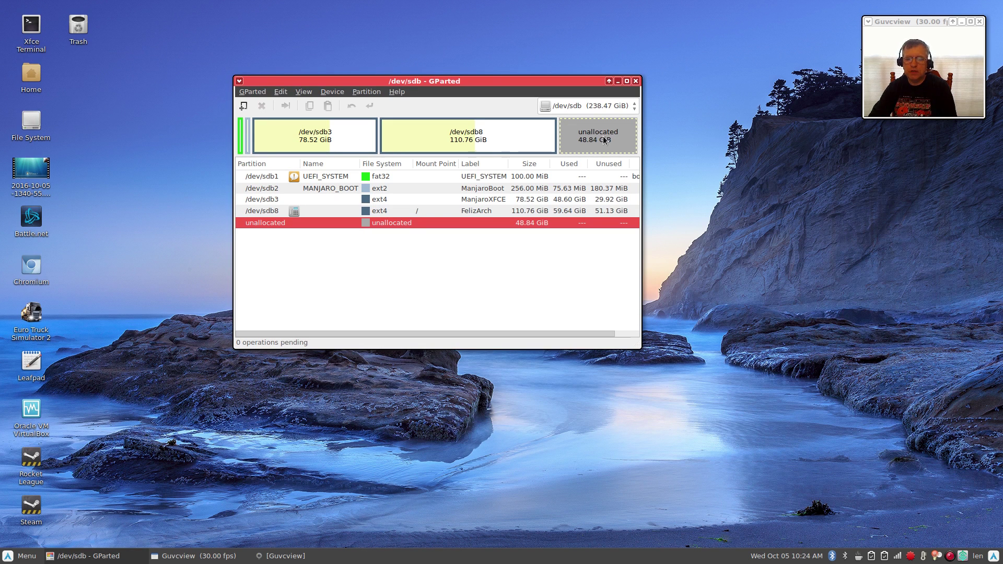
pyautogui.doubleClick(601, 136)
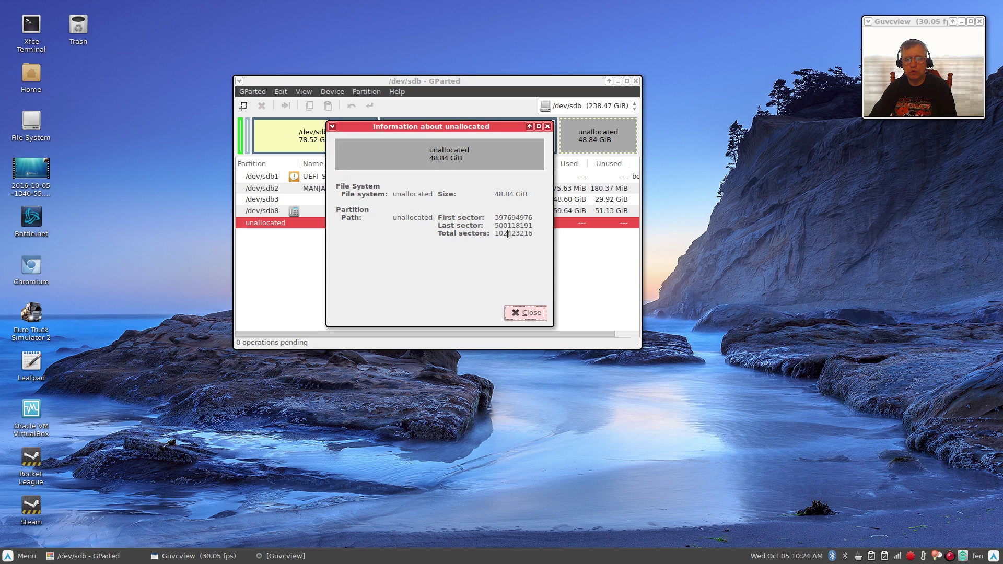
pyautogui.click(526, 312)
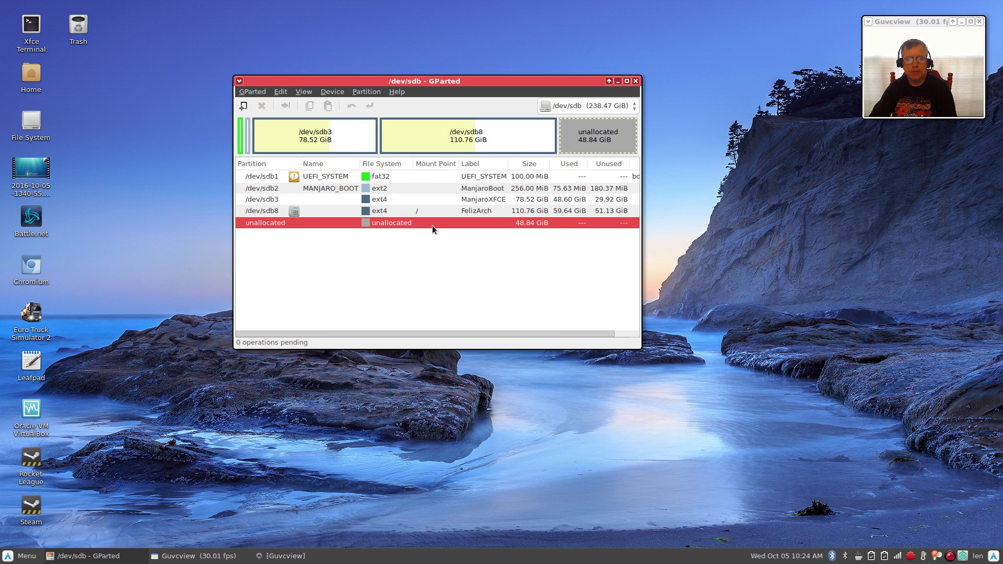
# - Add a new primary ext4 partition labelled 'Linux' filling the 48.84 GiB unallocated space
pyautogui.click(366, 93)
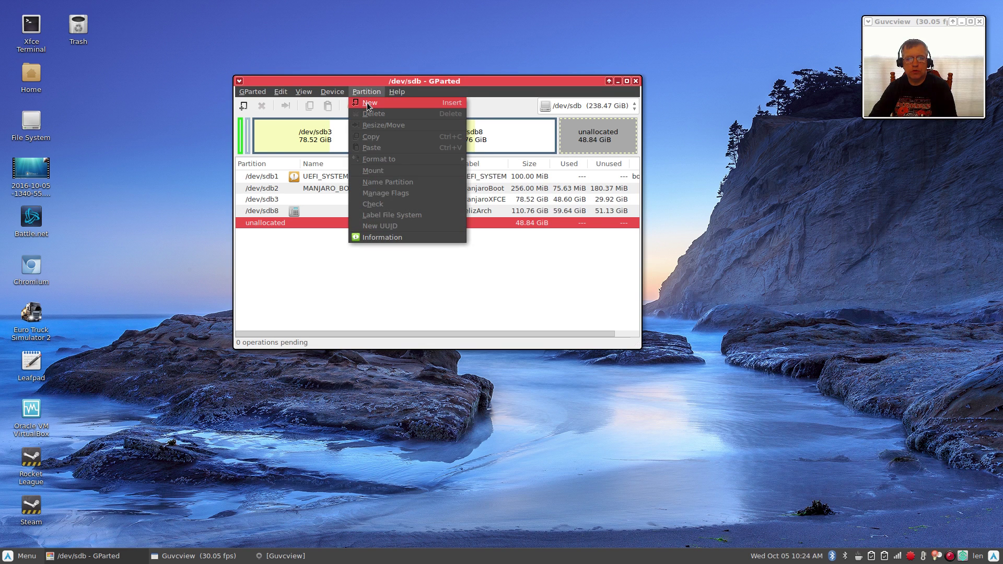
pyautogui.click(366, 103)
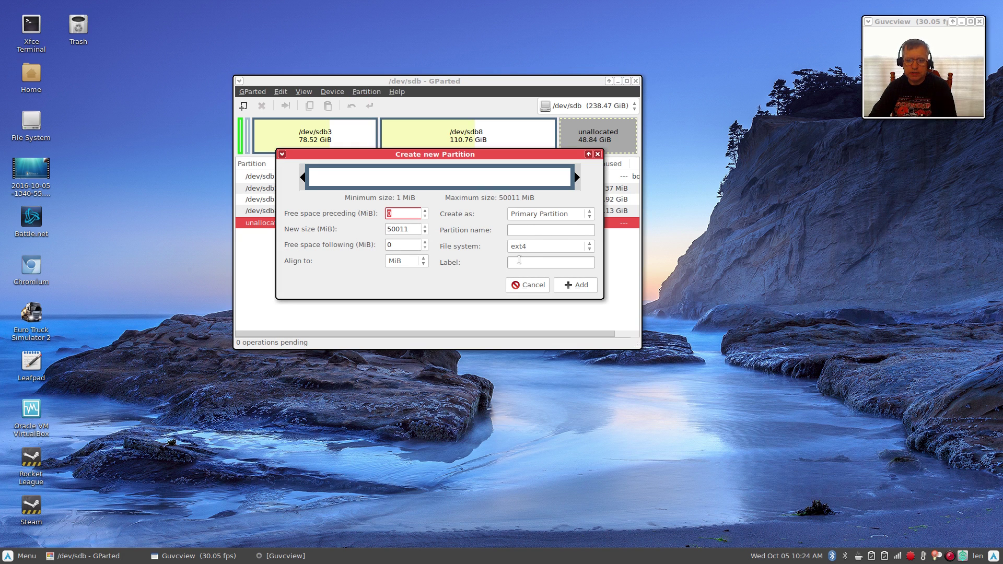
pyautogui.click(518, 264)
pyautogui.click(516, 228)
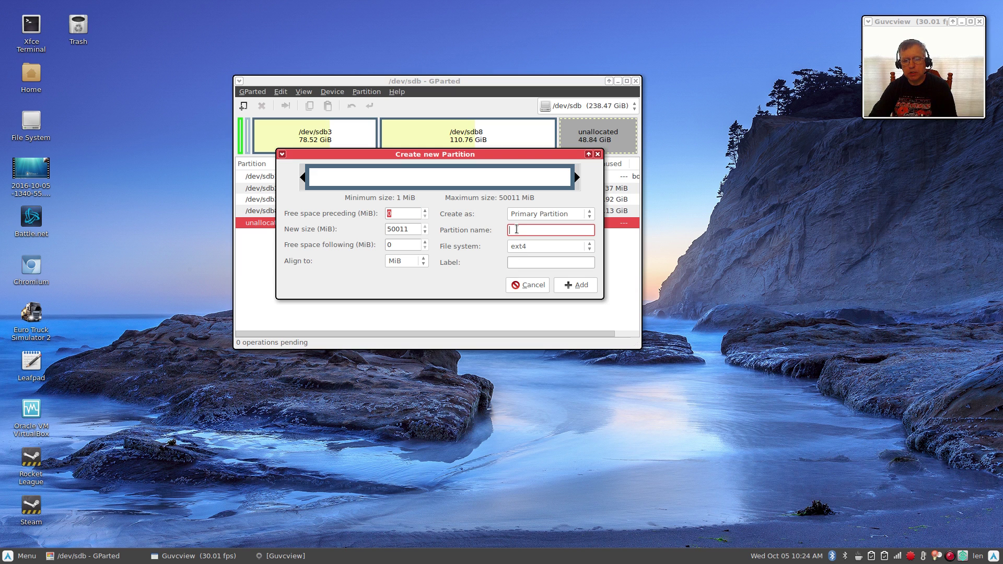
pyautogui.click(515, 261)
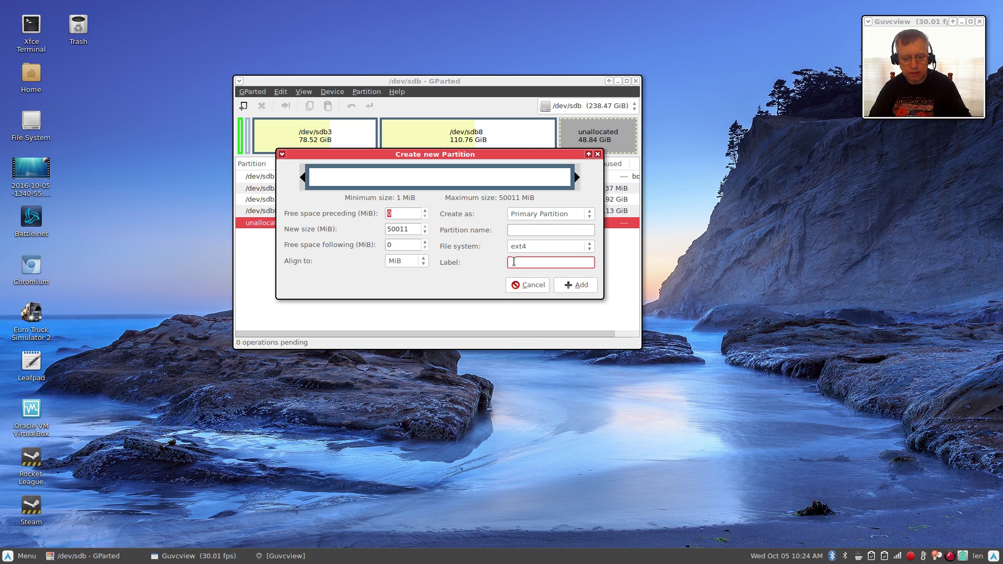
pyautogui.write('Linux')
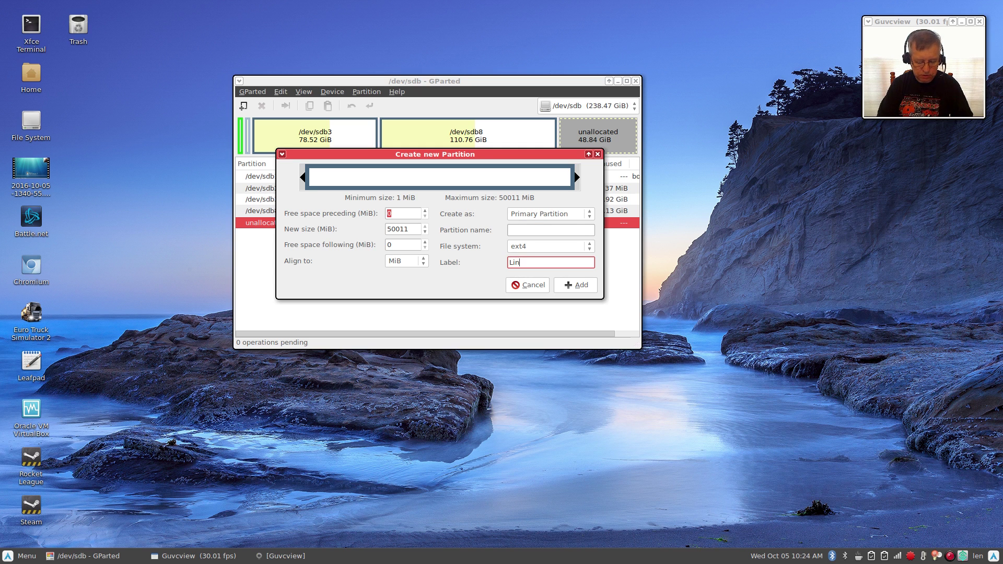
pyautogui.click(575, 284)
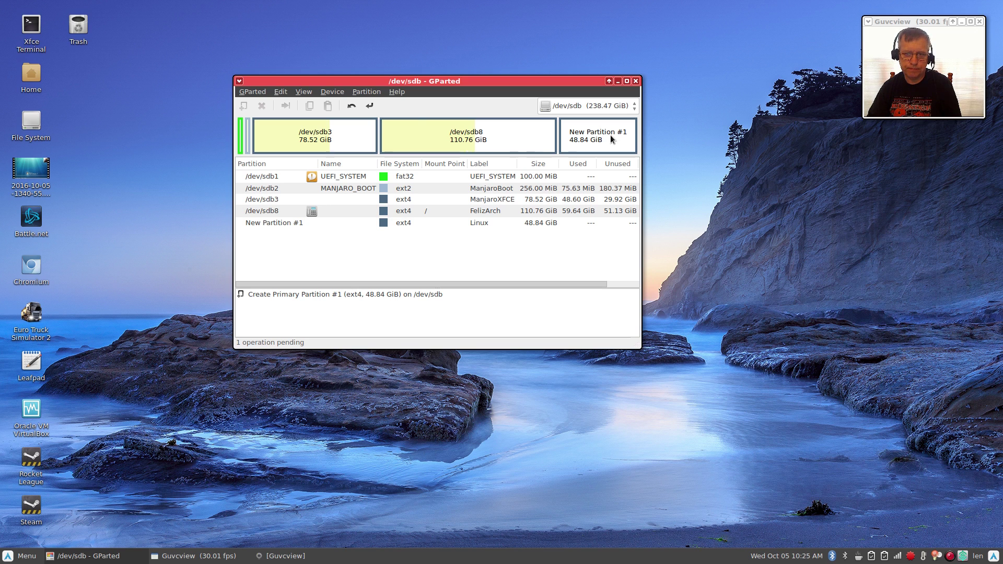
# - Apply the pending operation so /dev/sdb4 is created as 48.84 GiB ext4 labelled Linux
pyautogui.click(368, 106)
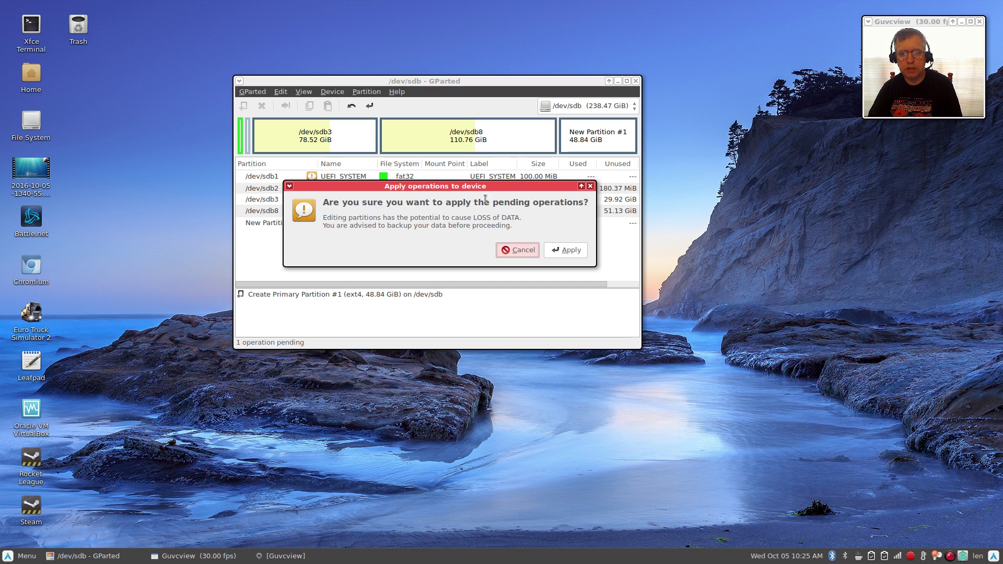
pyautogui.moveTo(483, 185); pyautogui.dragTo(490, 242)
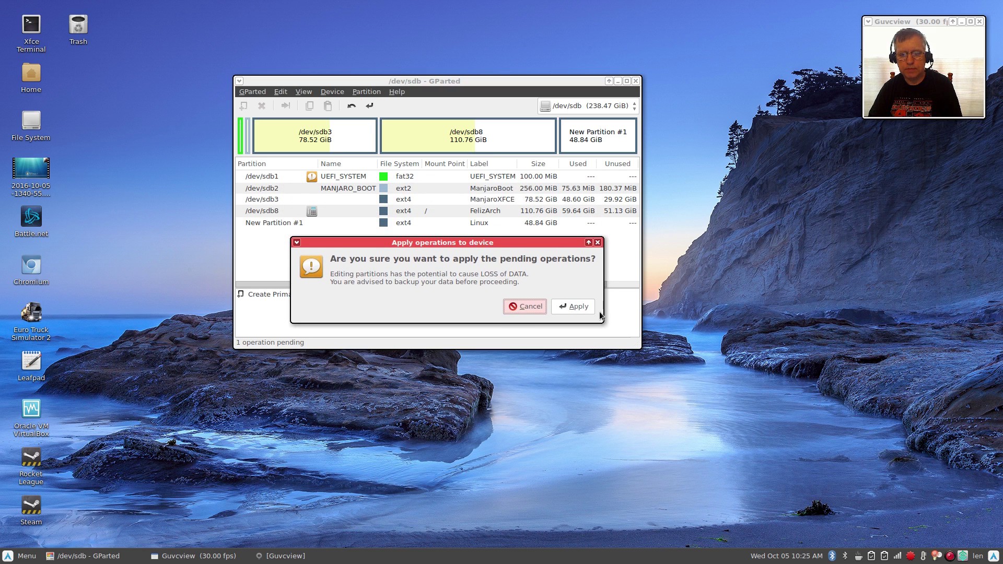
pyautogui.click(571, 308)
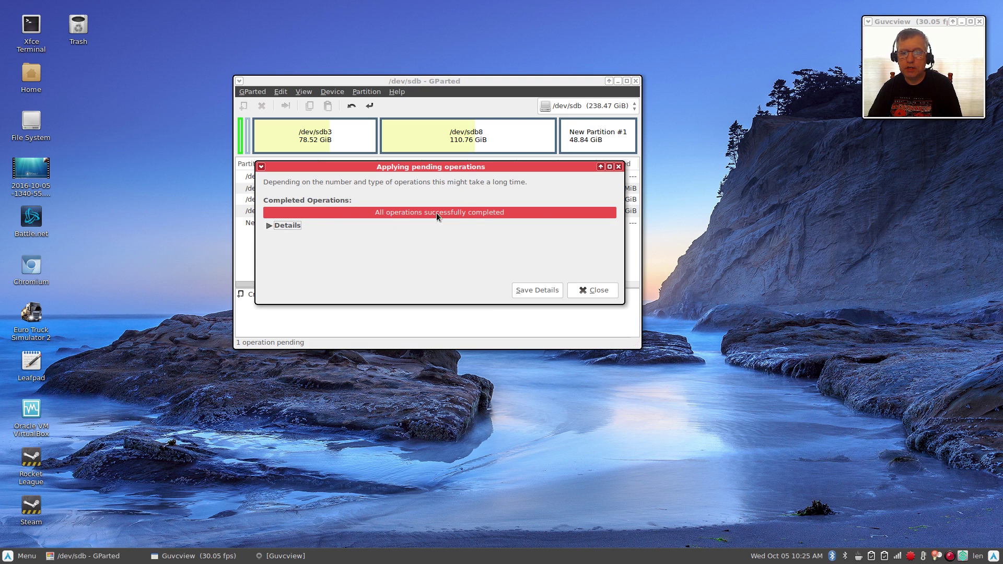
pyautogui.click(596, 291)
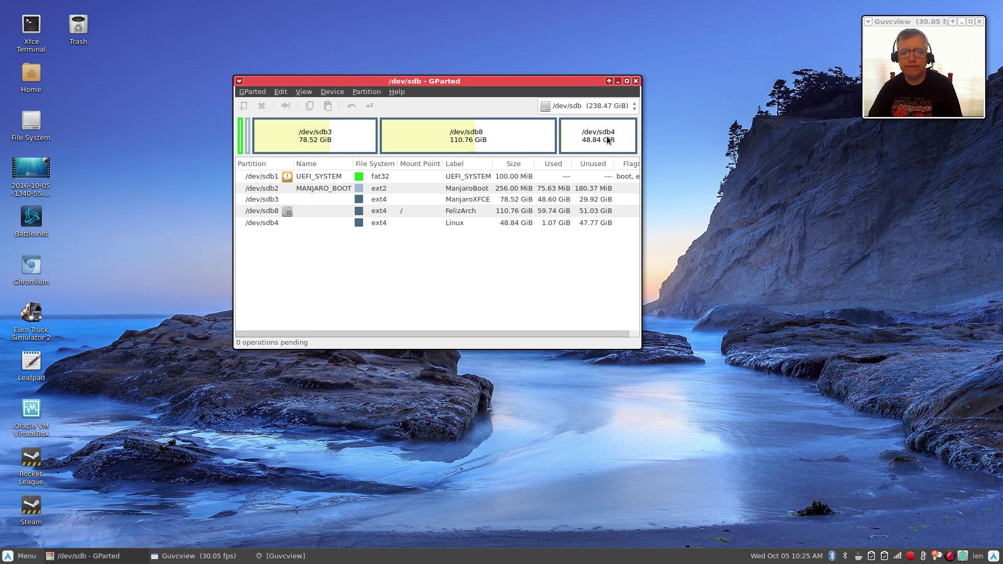
# - Select the /dev/sdb4 row to see its 1.07 GiB used and 47.77 GiB unused
pyautogui.click(444, 225)
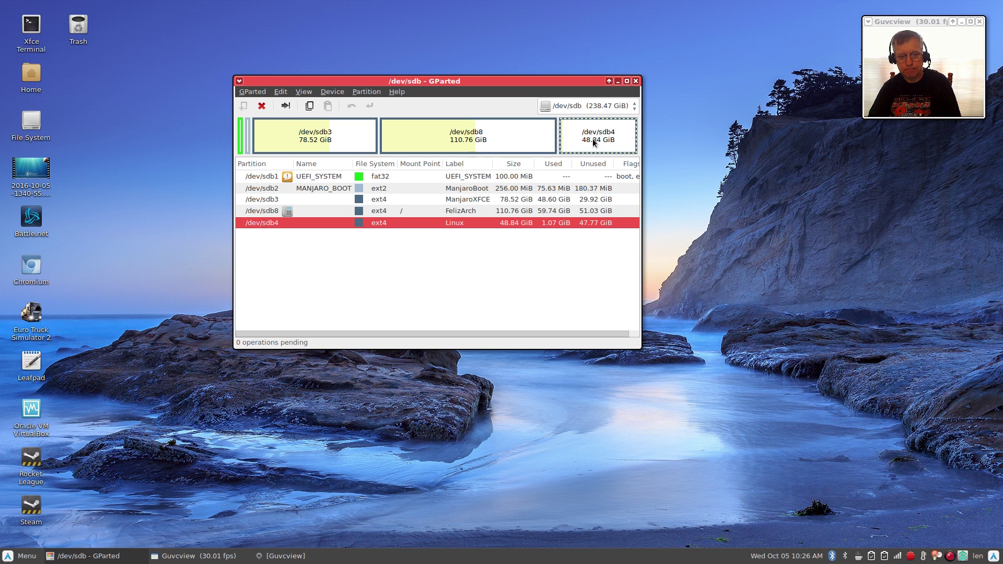
# - Move the GParted window to the upper-left area of the desktop
pyautogui.rightClick(488, 76)
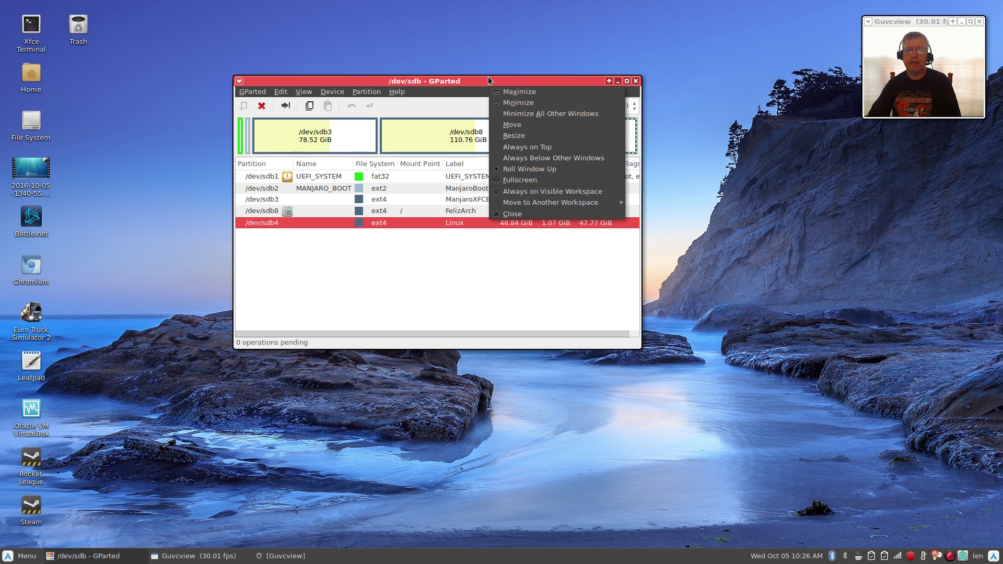
pyautogui.click(528, 54)
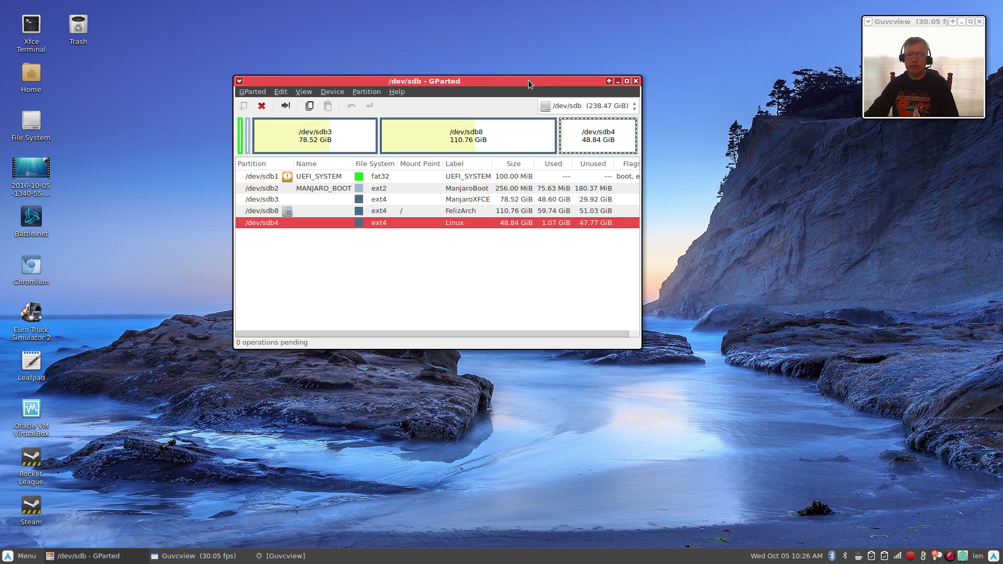
pyautogui.moveTo(528, 79); pyautogui.dragTo(553, 184)
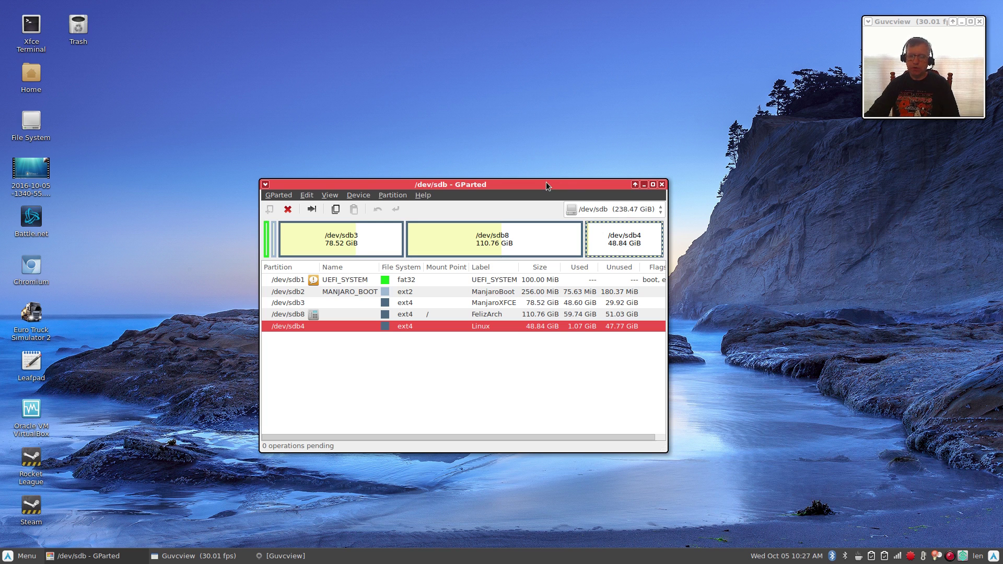
pyautogui.moveTo(546, 182); pyautogui.dragTo(477, 74)
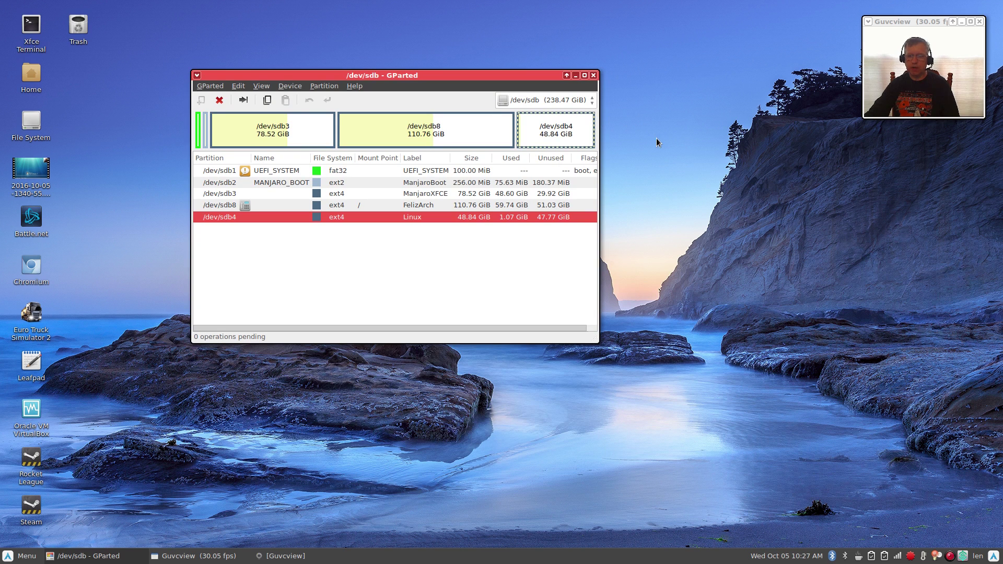